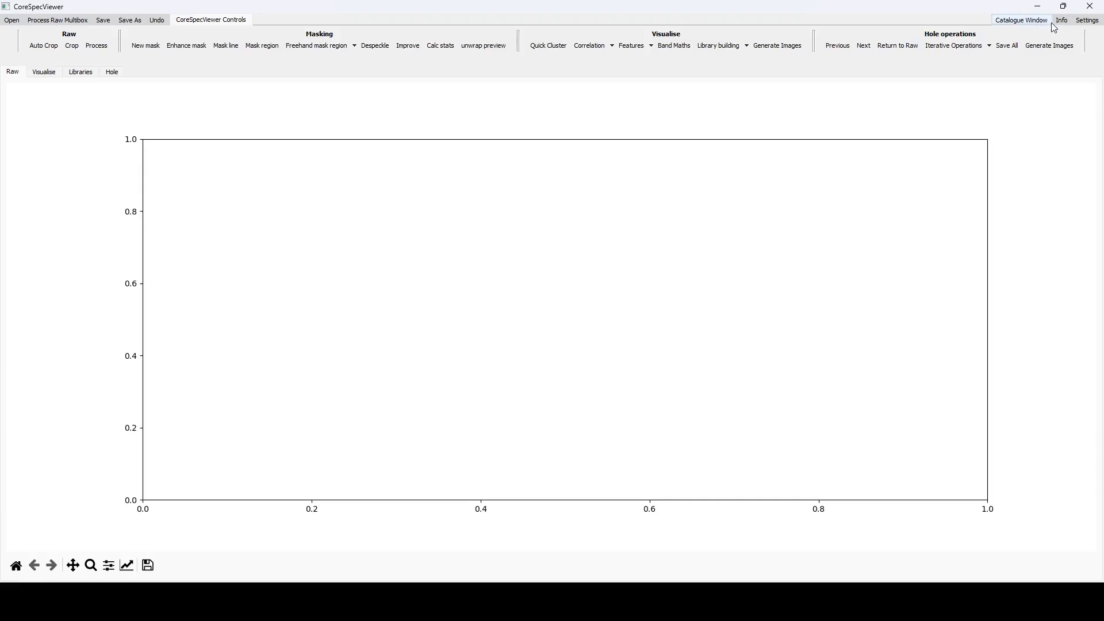
Step: Review the slice, savgol and feature detection values in the application settings, enlarging the dialog to show all rows, and close it without saving
left_click(1086, 23)
left_click_drag(522, 205, 422, 110)
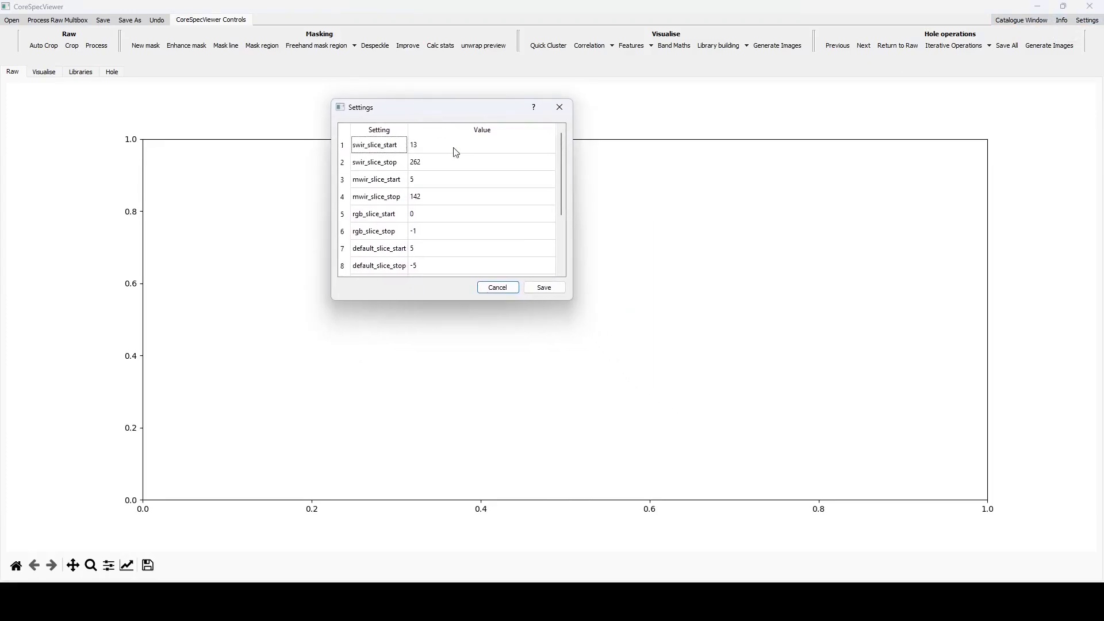
left_click_drag(571, 297, 777, 427)
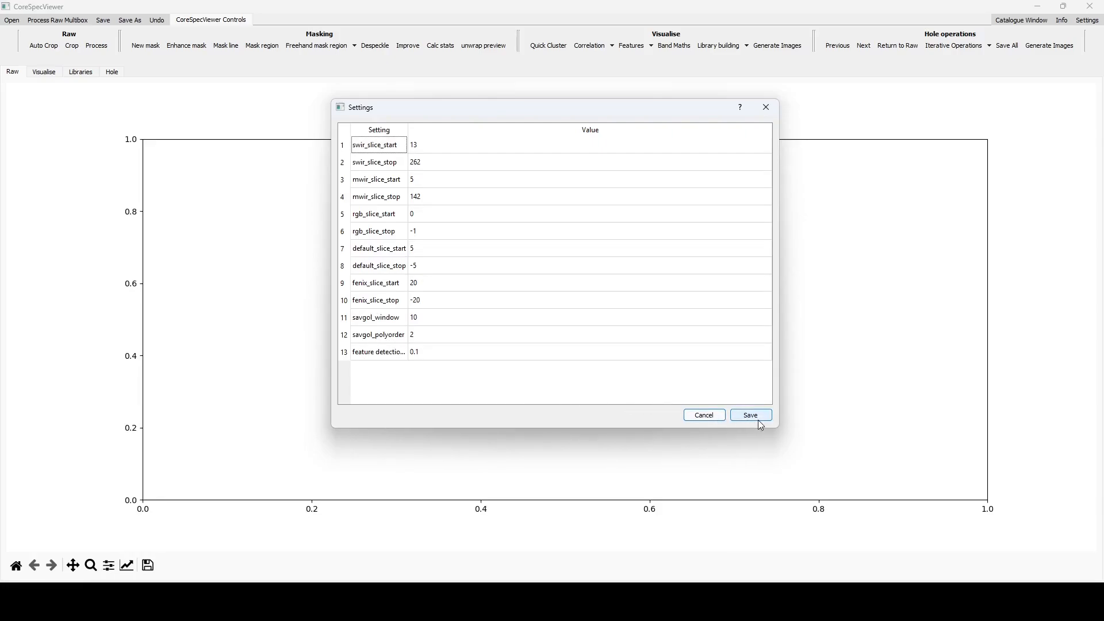
left_click(766, 113)
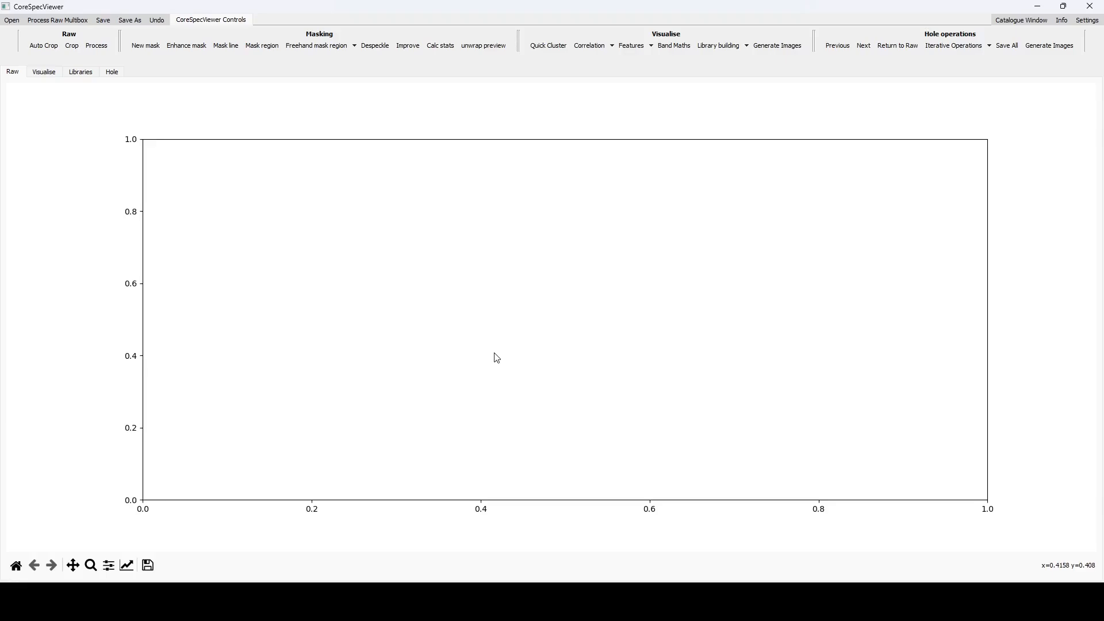
Step: Examine the dataset opening options for individual raw ENVI files and for reflectance data stored in an ENVI file
left_click(11, 20)
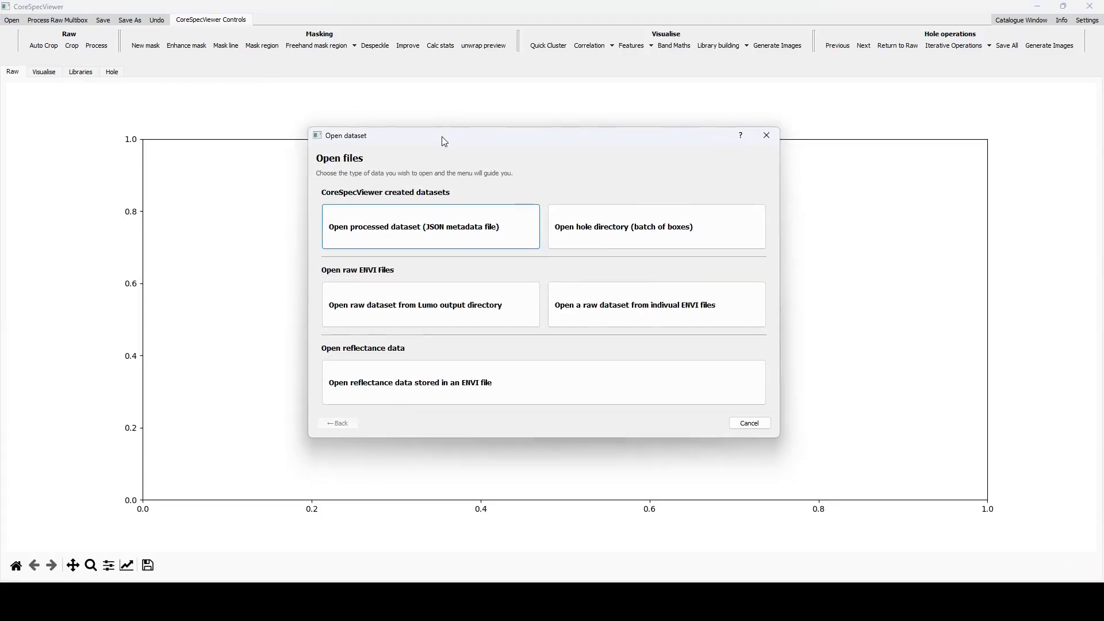
left_click_drag(445, 141, 425, 61)
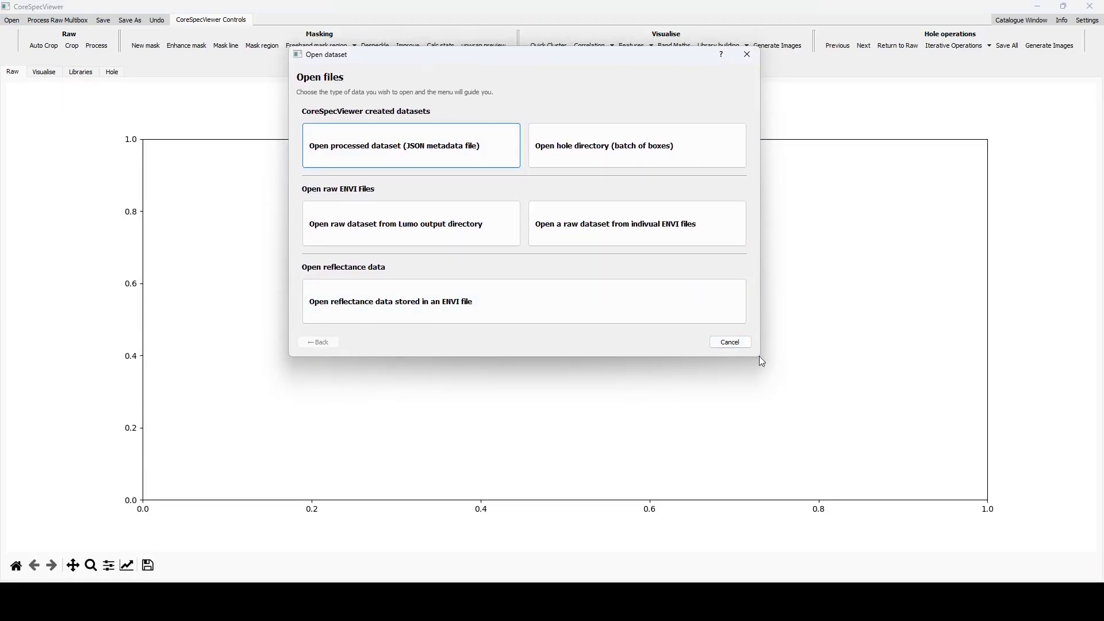
left_click_drag(760, 357, 823, 385)
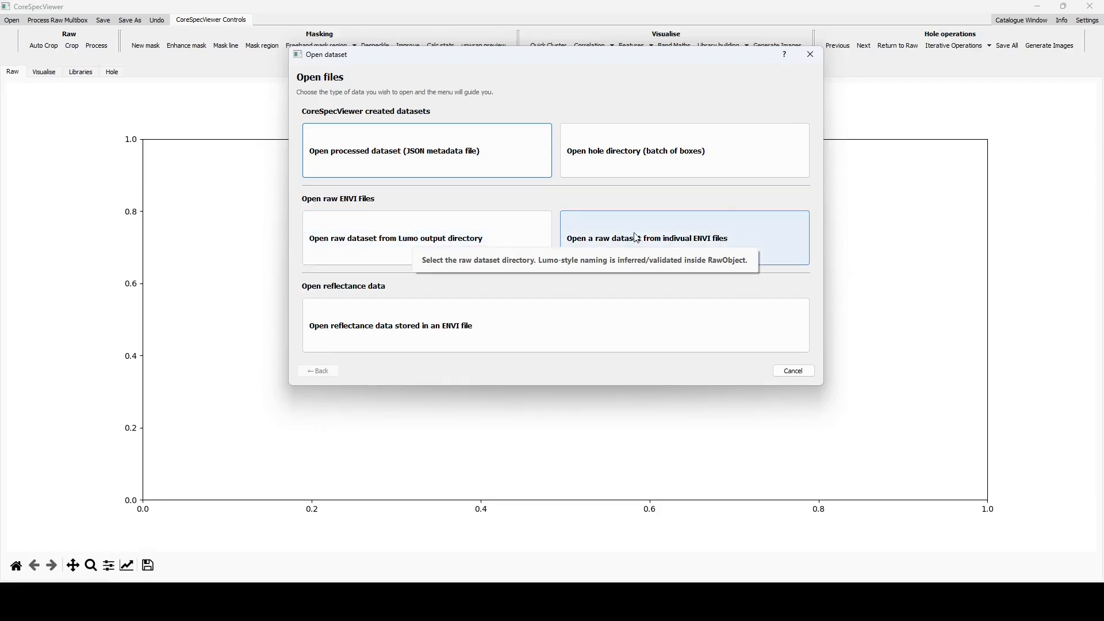
left_click(655, 238)
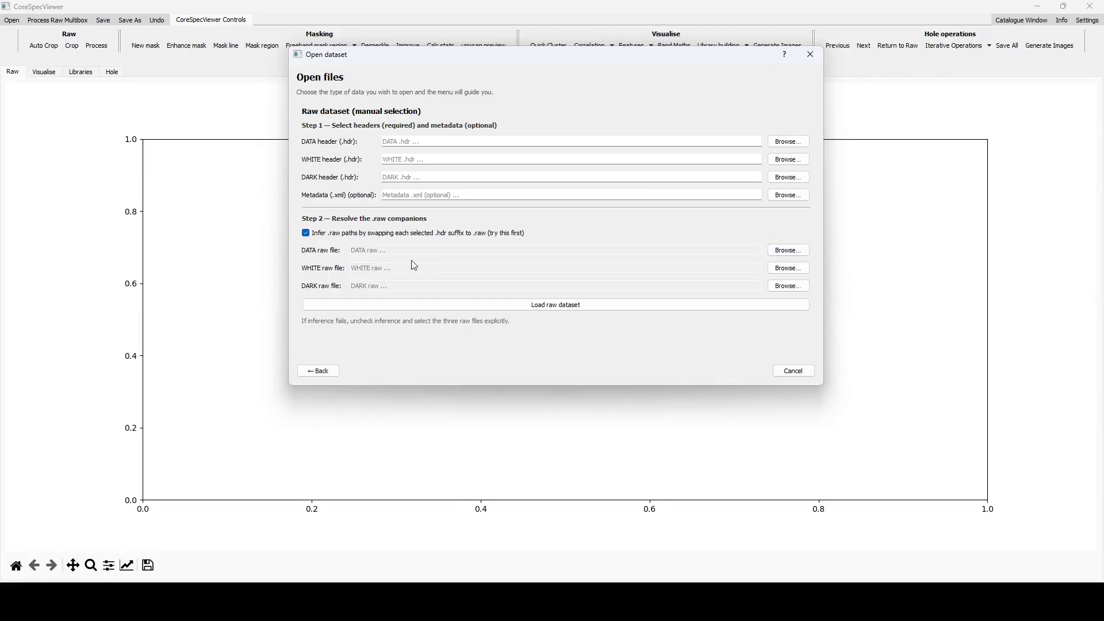
left_click(320, 373)
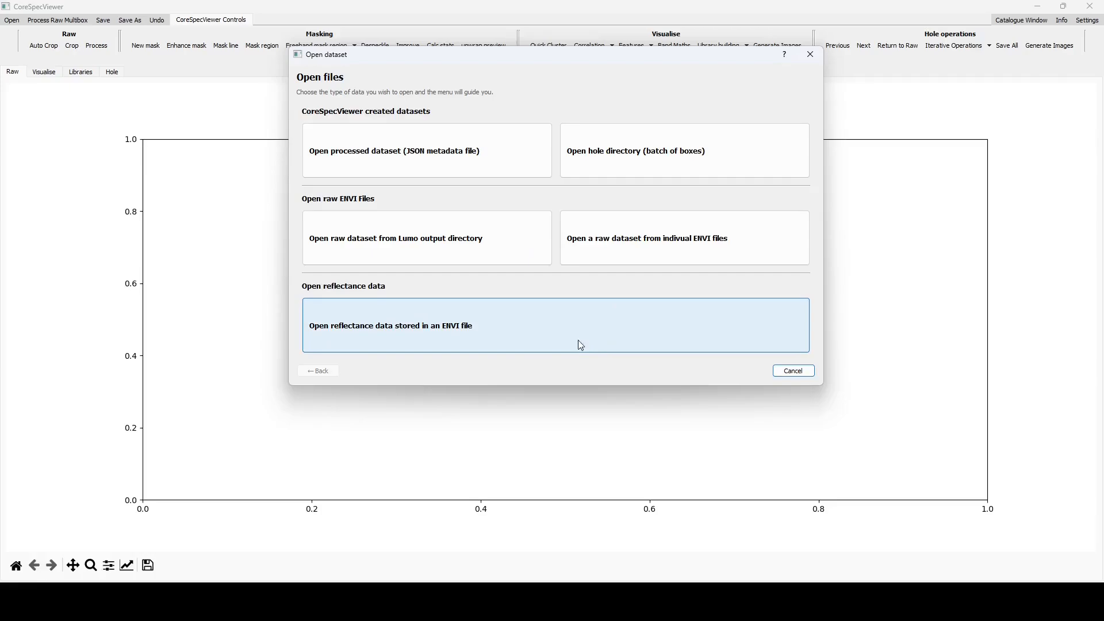
left_click(377, 339)
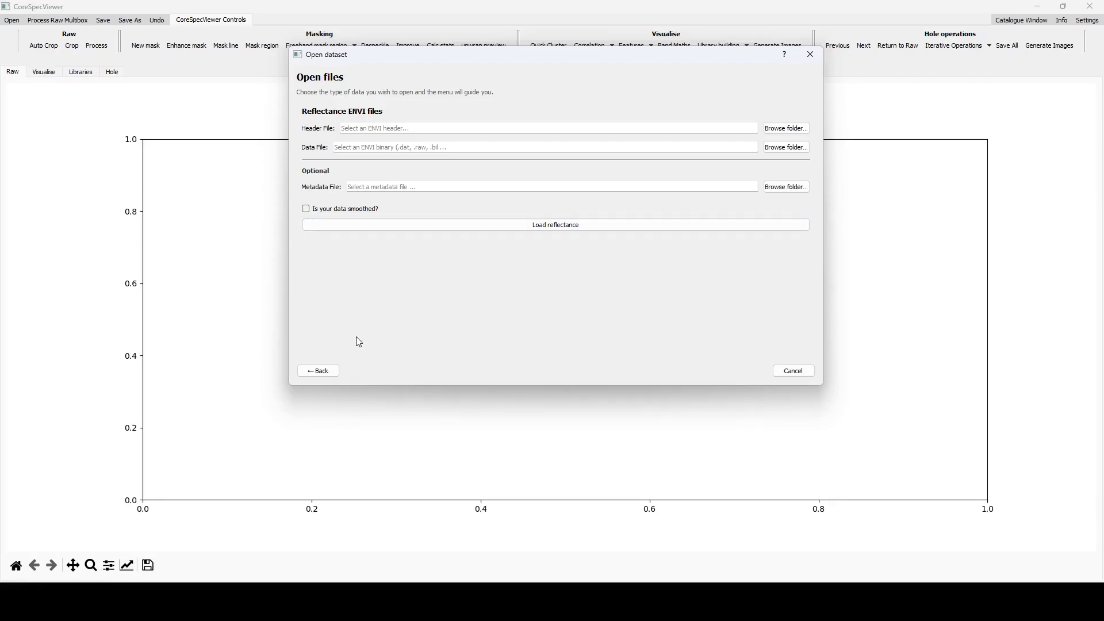
left_click(320, 371)
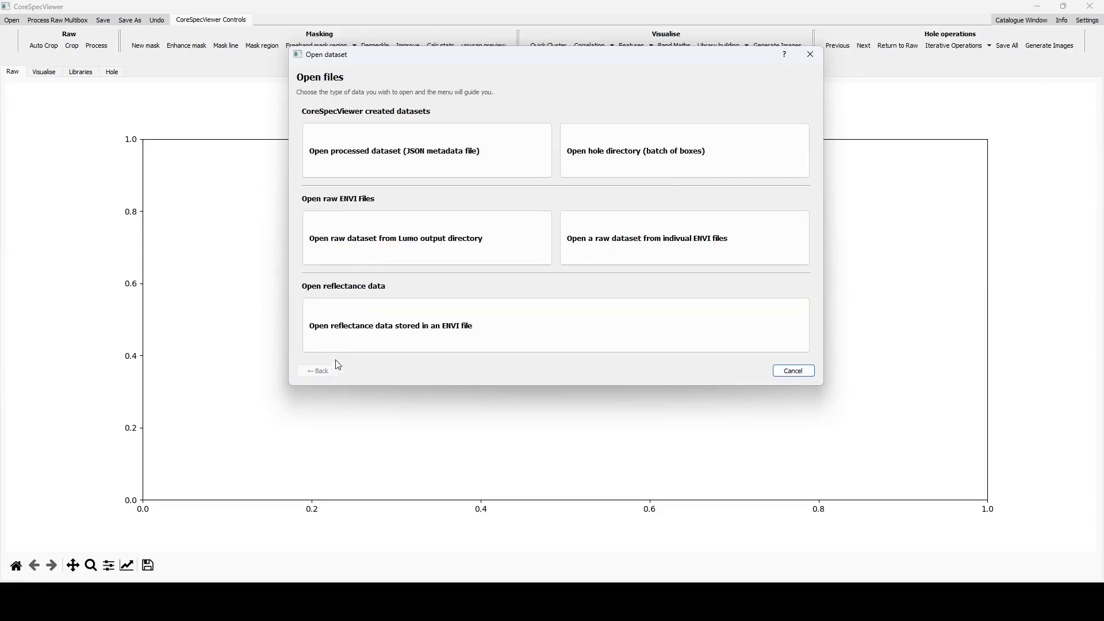
Step: Load the raw Lumo dataset 100_04-05-013-23w4_00_9056m70_2022-01-07_13-25-05 from G:/DemoData/Raw_for_masking
left_click(385, 240)
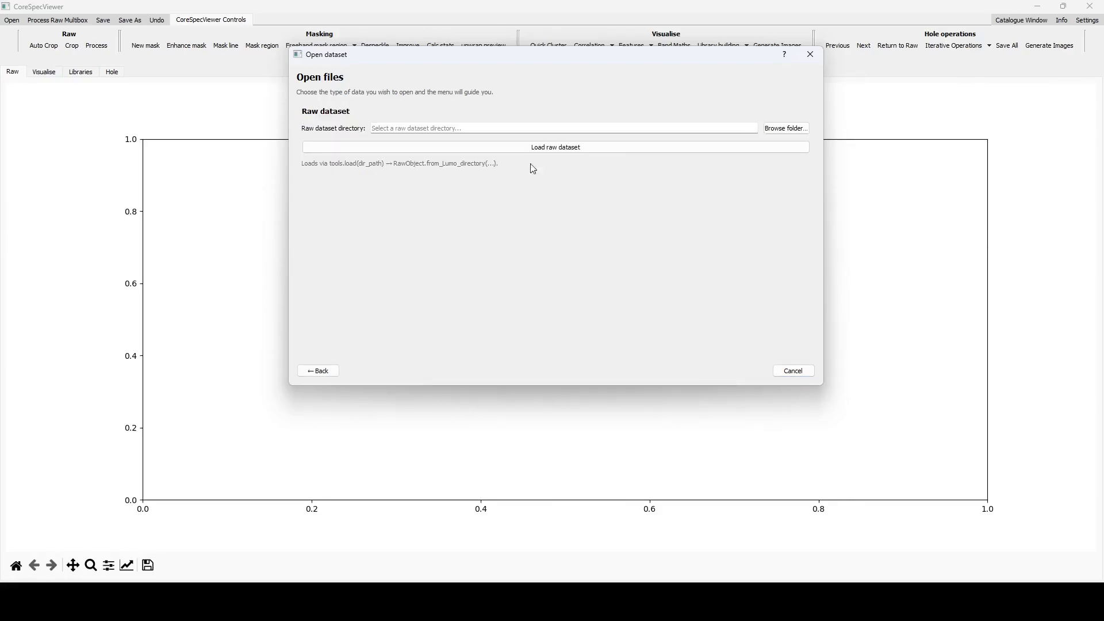
left_click(801, 132)
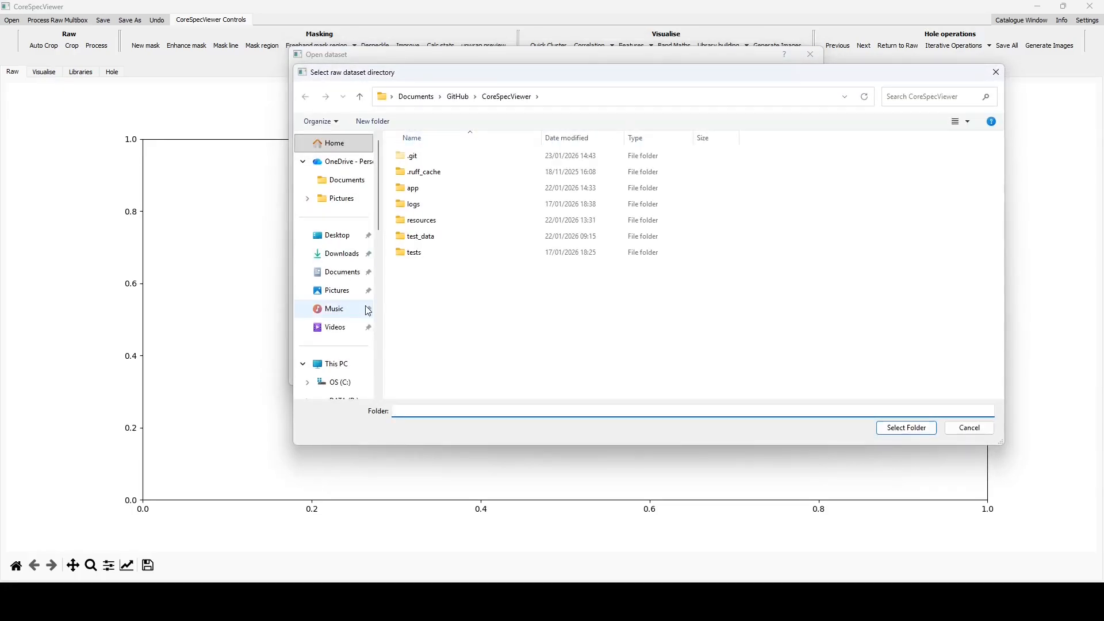
scroll(364, 323, "down", 3)
left_click(340, 251)
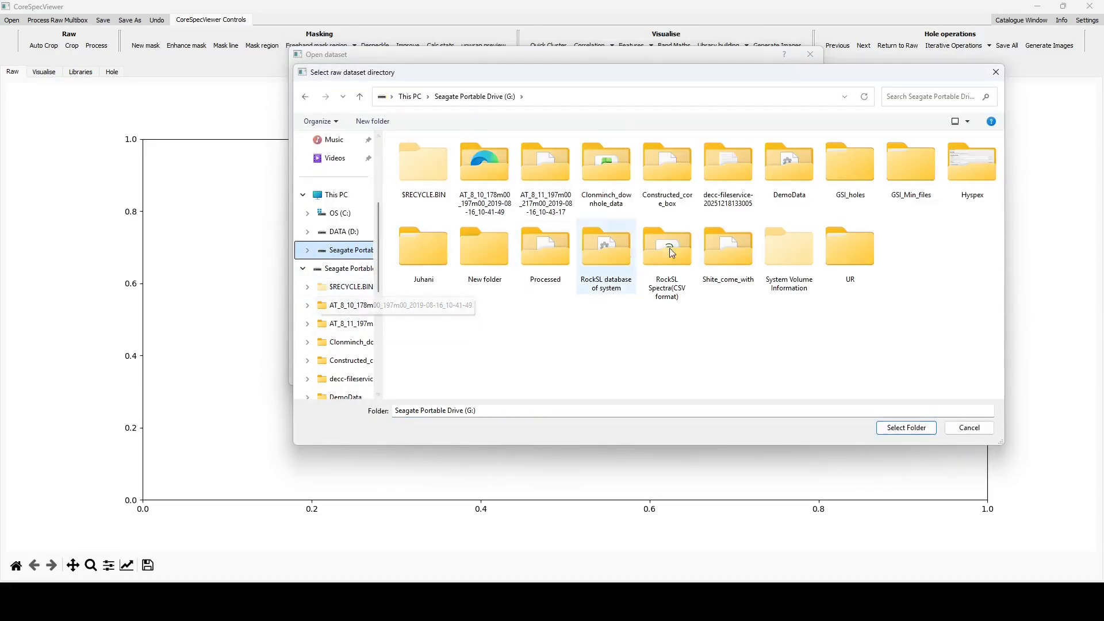
double_click(774, 192)
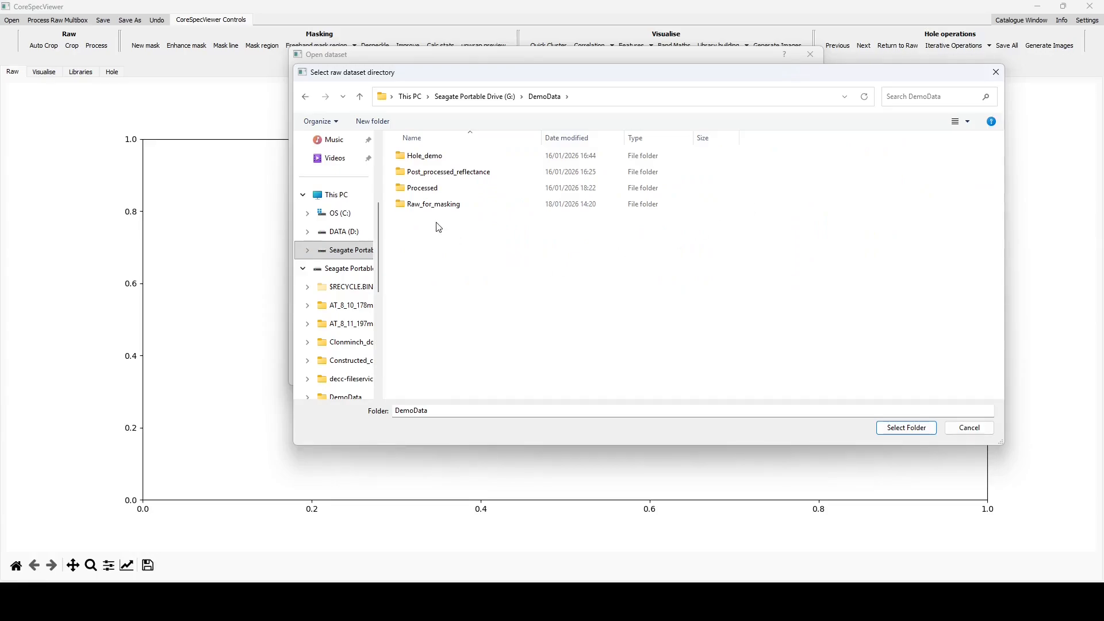
left_click(426, 208)
double_click(426, 205)
left_click(438, 155)
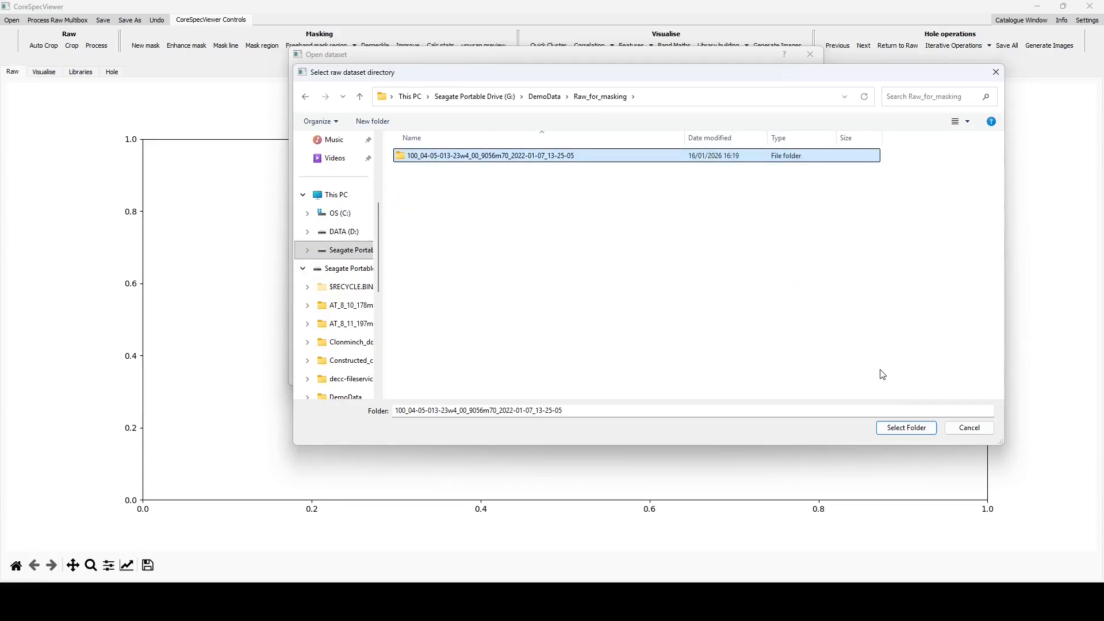
left_click(904, 435)
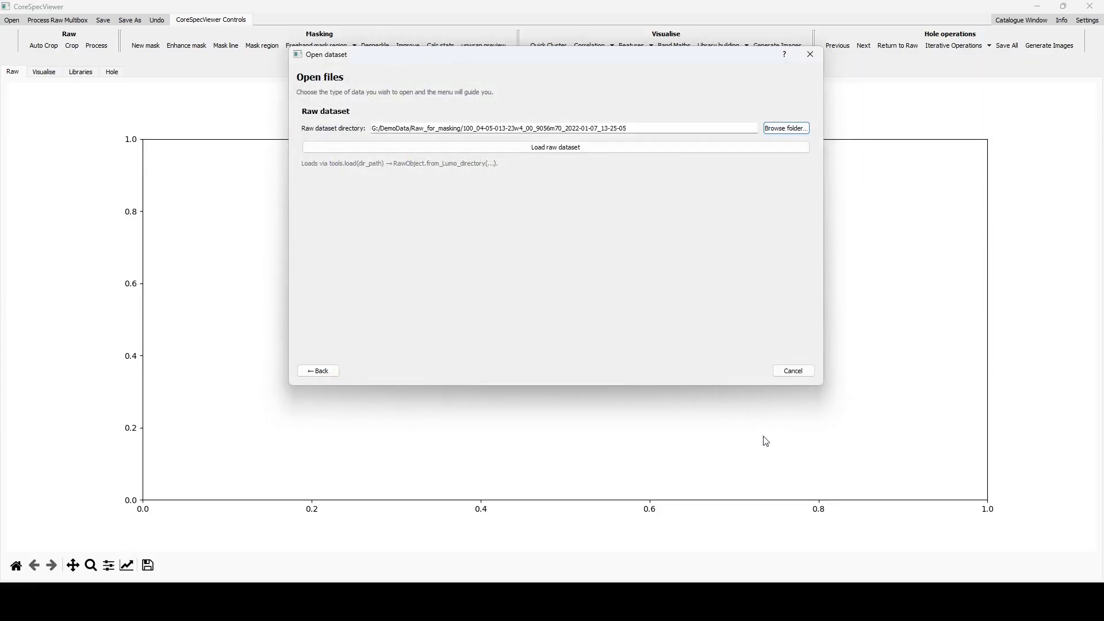
left_click(562, 151)
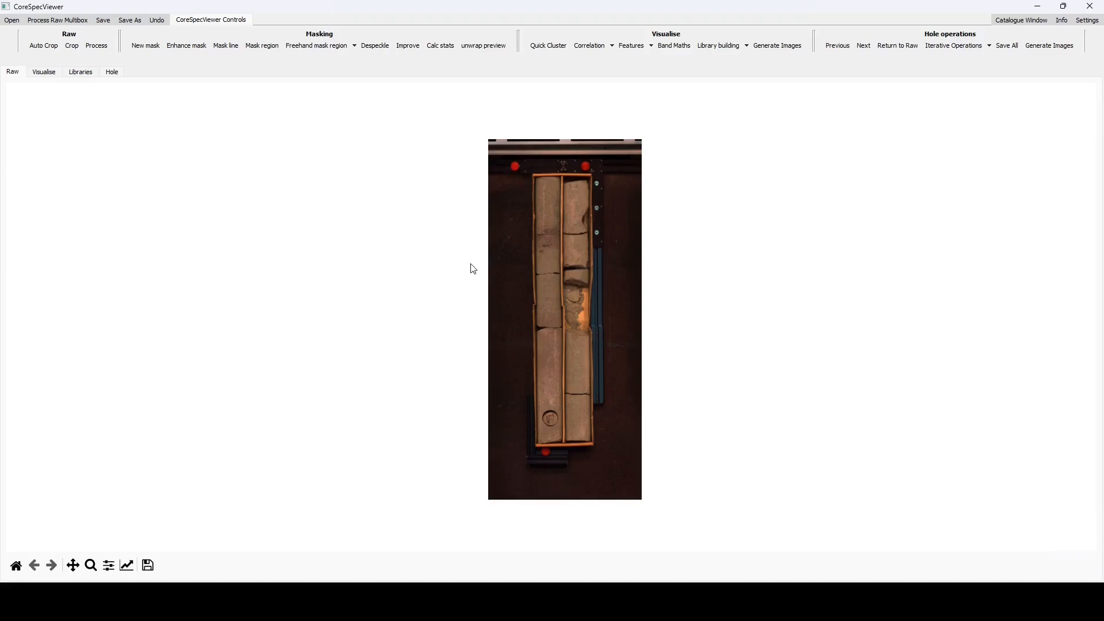
Step: Inspect the pixel spectrum near the upper end of the first core column and close the spectrum viewer
left_click(548, 191)
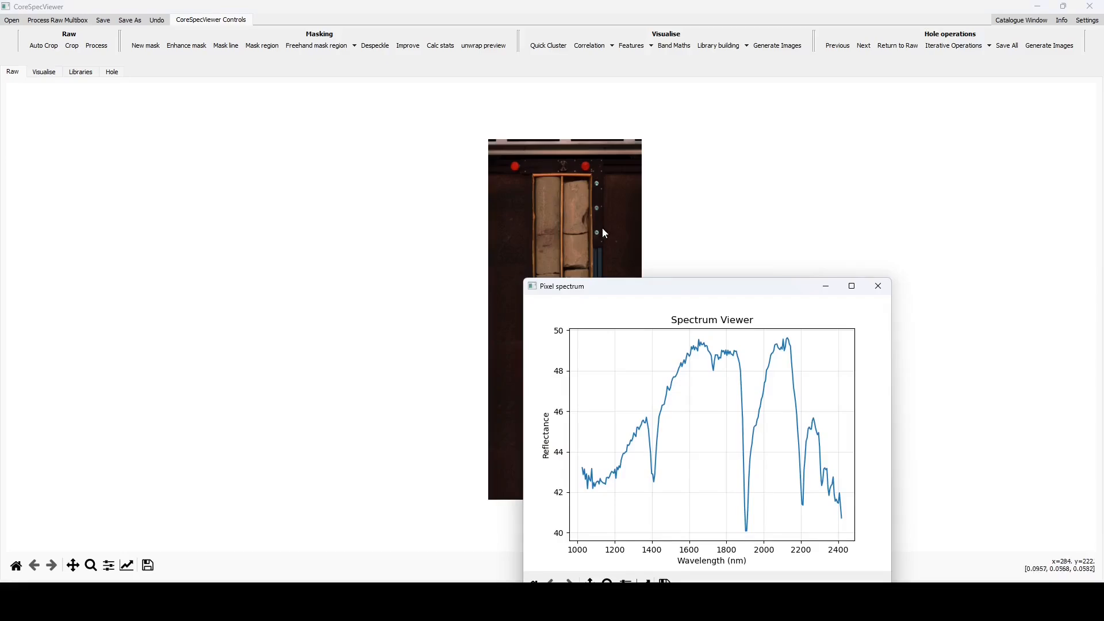
left_click_drag(641, 285, 731, 132)
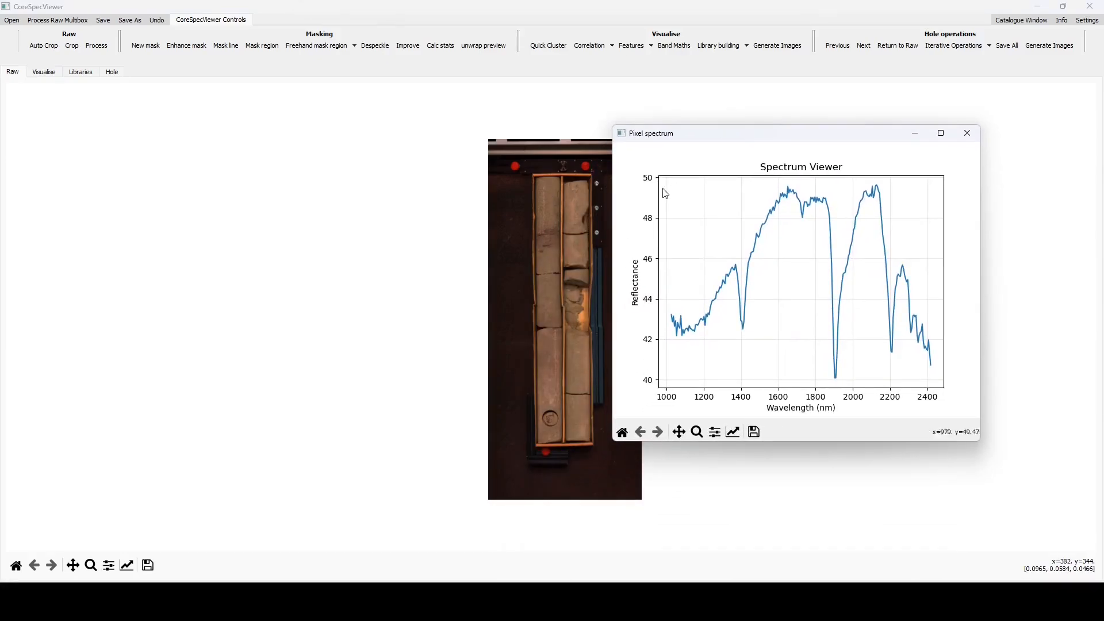
left_click(575, 276)
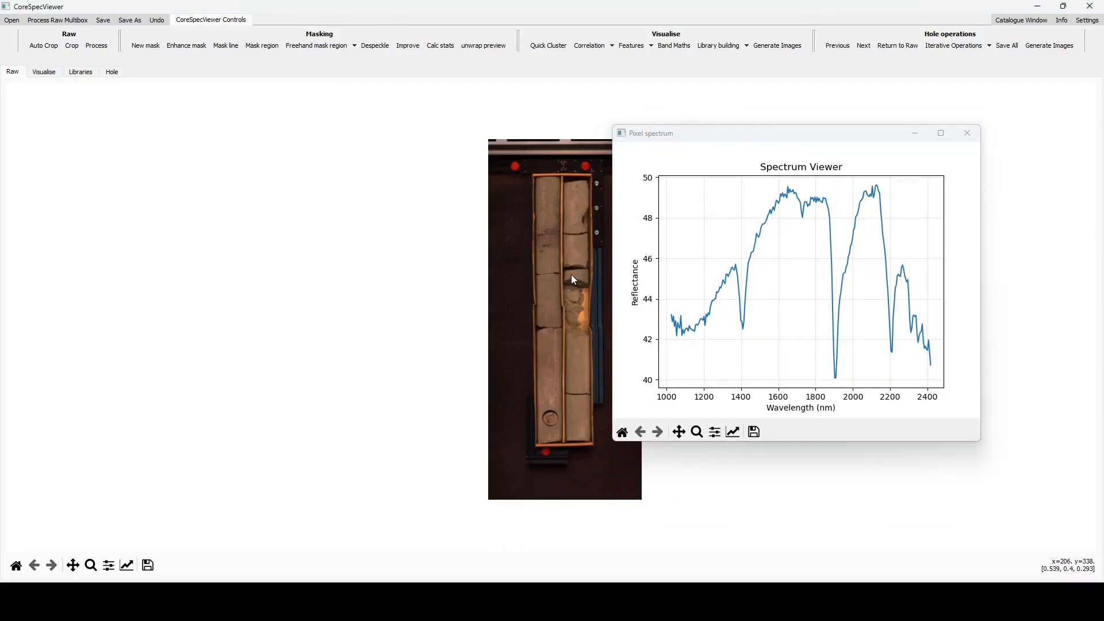
left_click(969, 134)
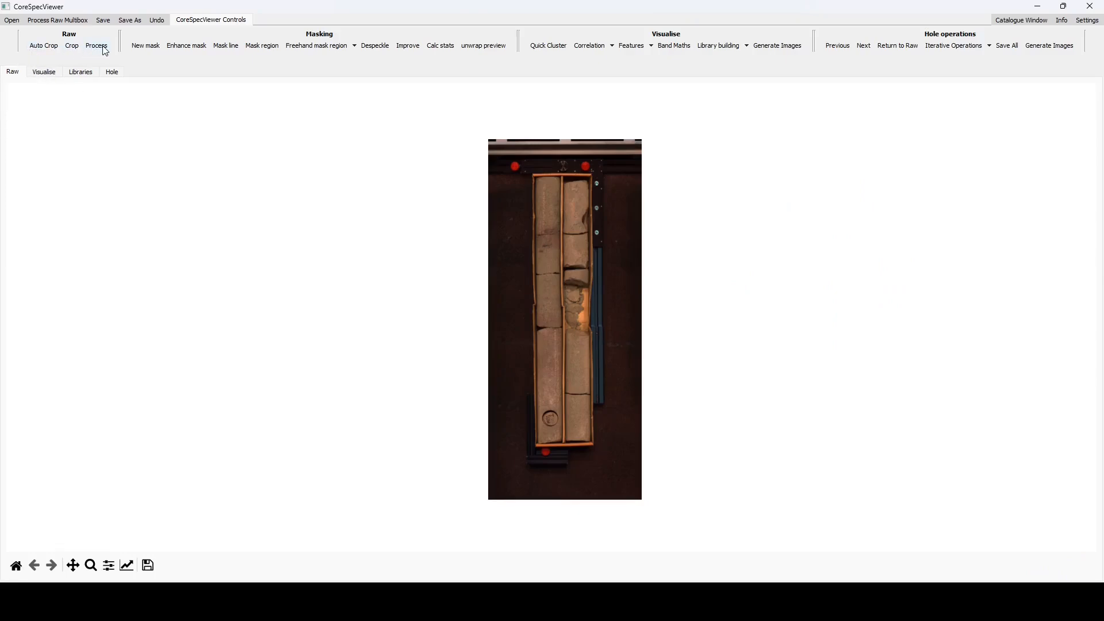
Step: Crop the raw scan to the core box, first automatically and then by hand along the box edges, and process it
left_click(44, 46)
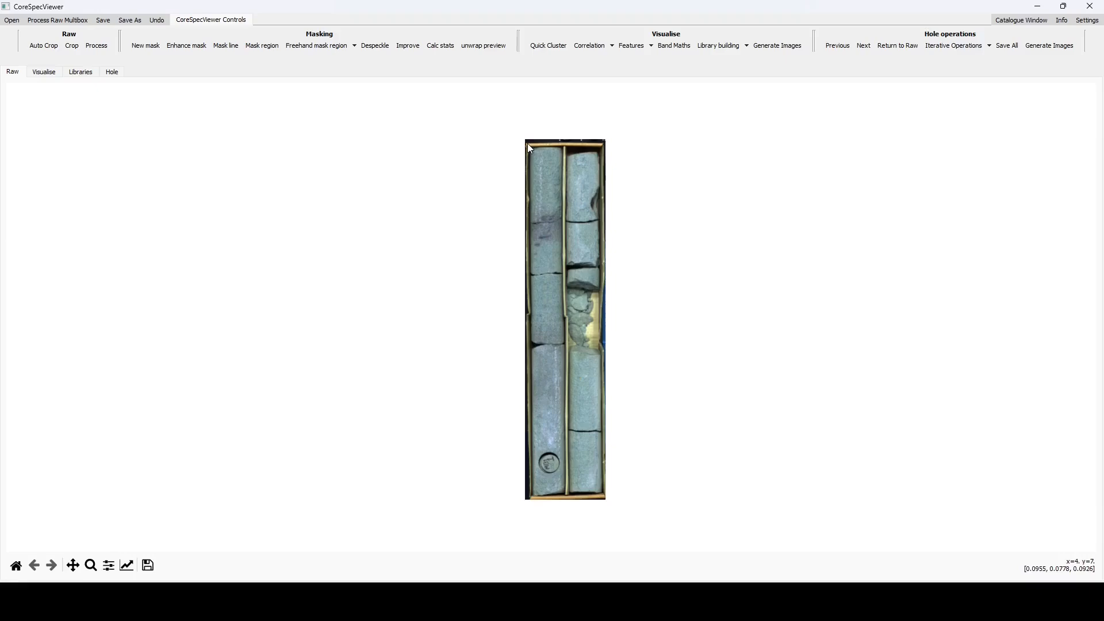
left_click_drag(527, 144, 603, 497)
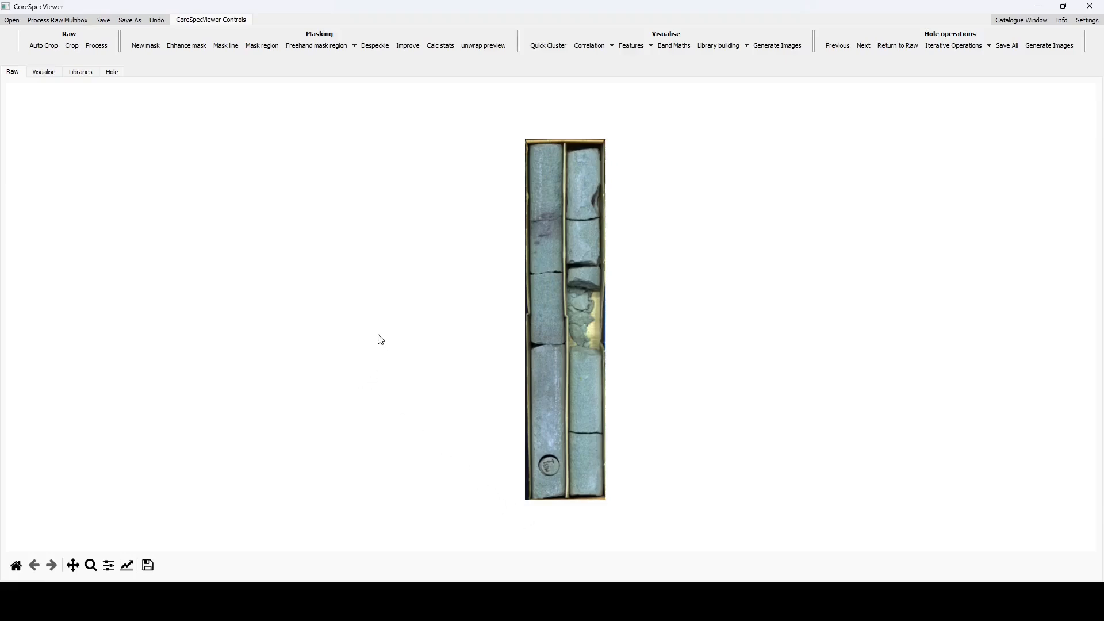
left_click(98, 47)
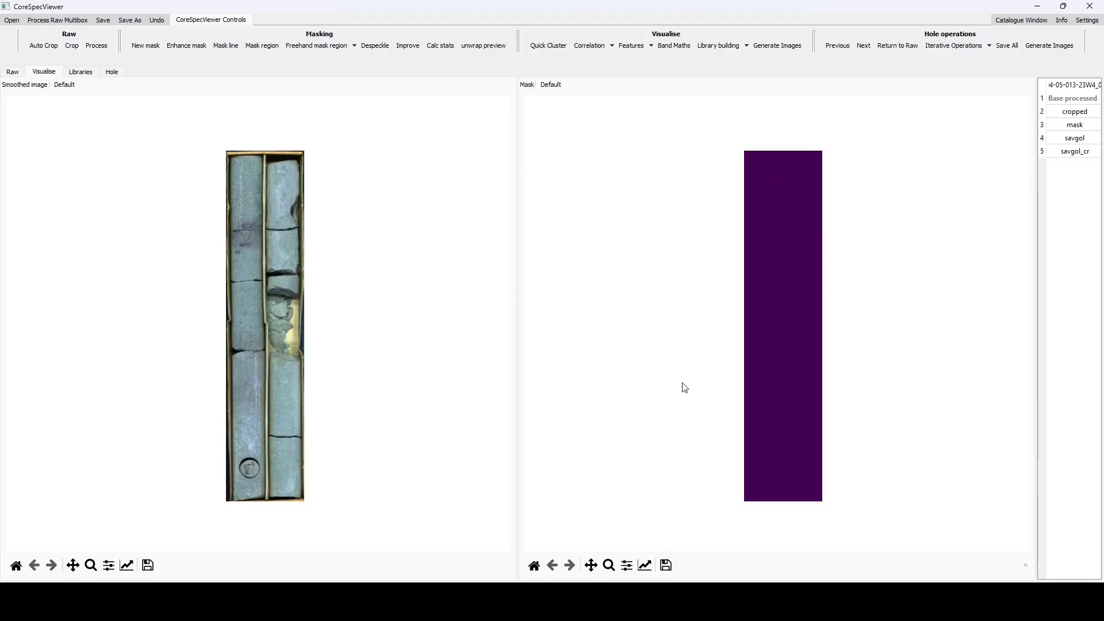
Step: View the savgol and savgol_cr products beside the mask, and close both product views
left_click(1066, 143)
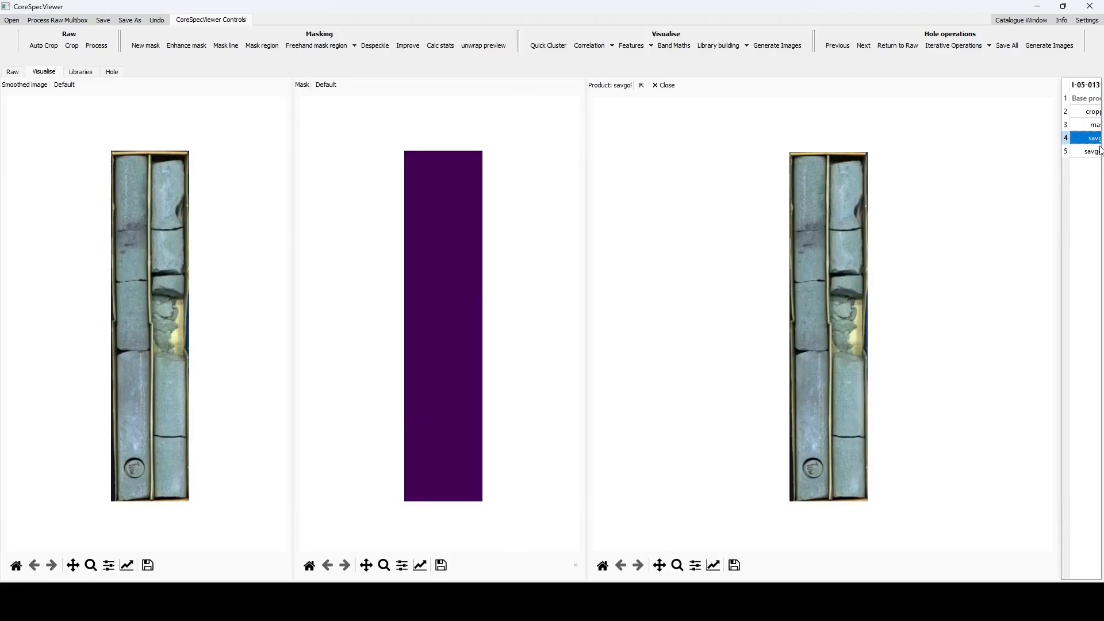
left_click(1100, 150)
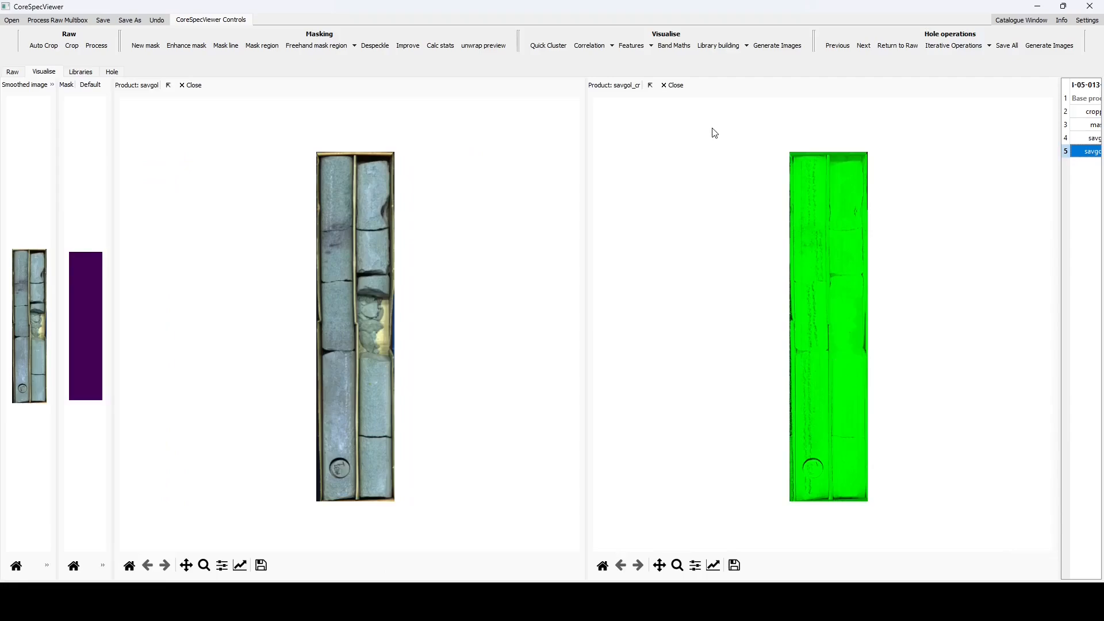
left_click(672, 85)
left_click(662, 85)
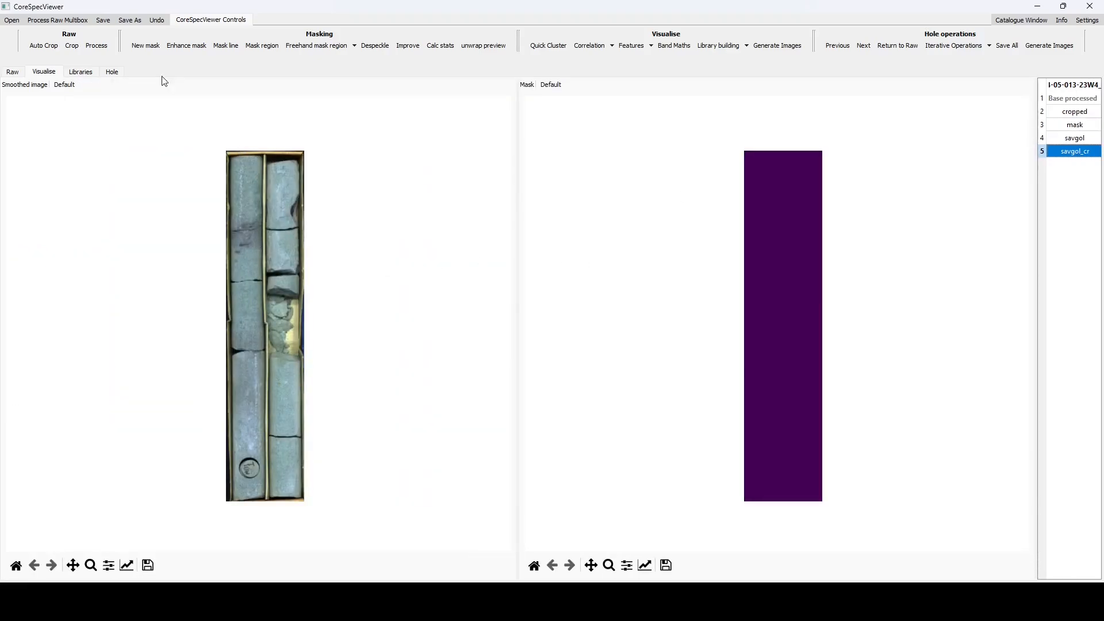
Step: Create a new mask from a pixel on the central box divider and enhance it to cover more of the box frame
left_click(143, 47)
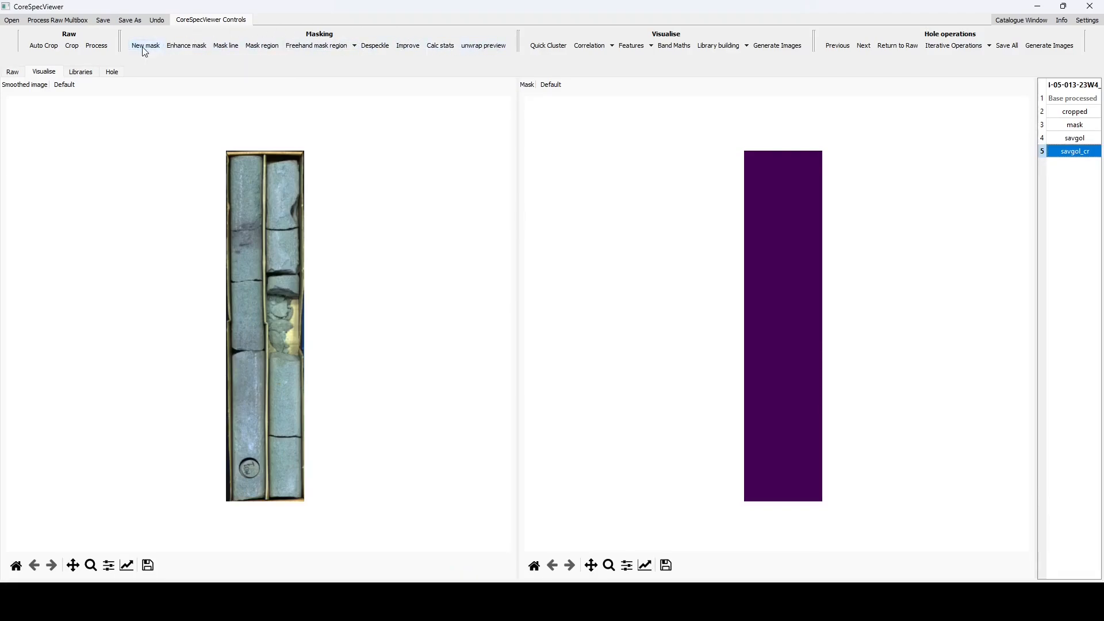
left_click(265, 163)
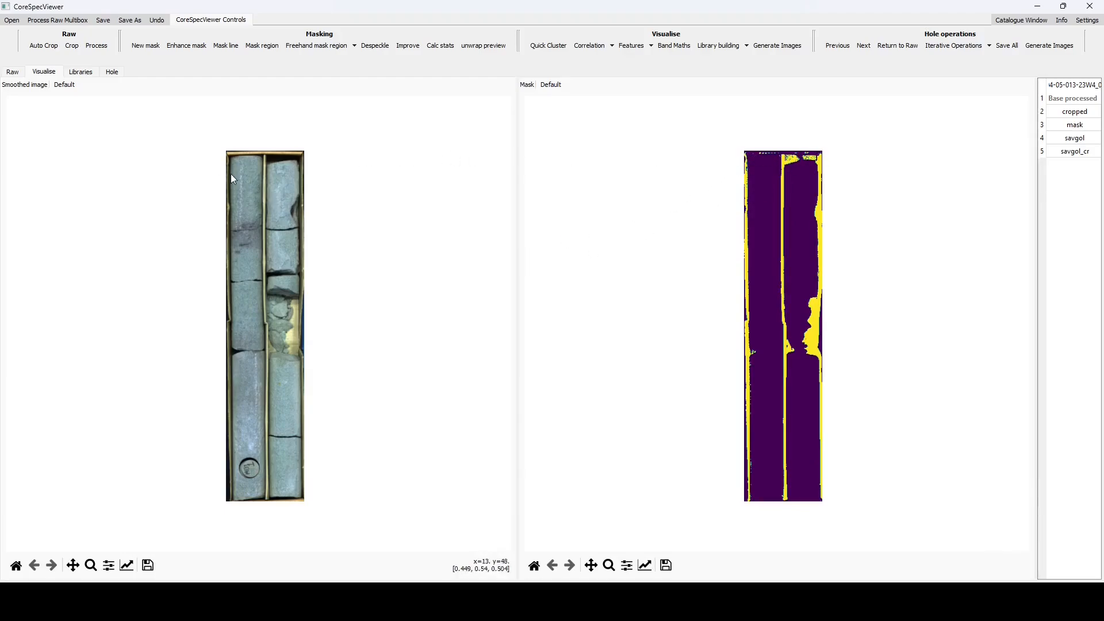
left_click(184, 45)
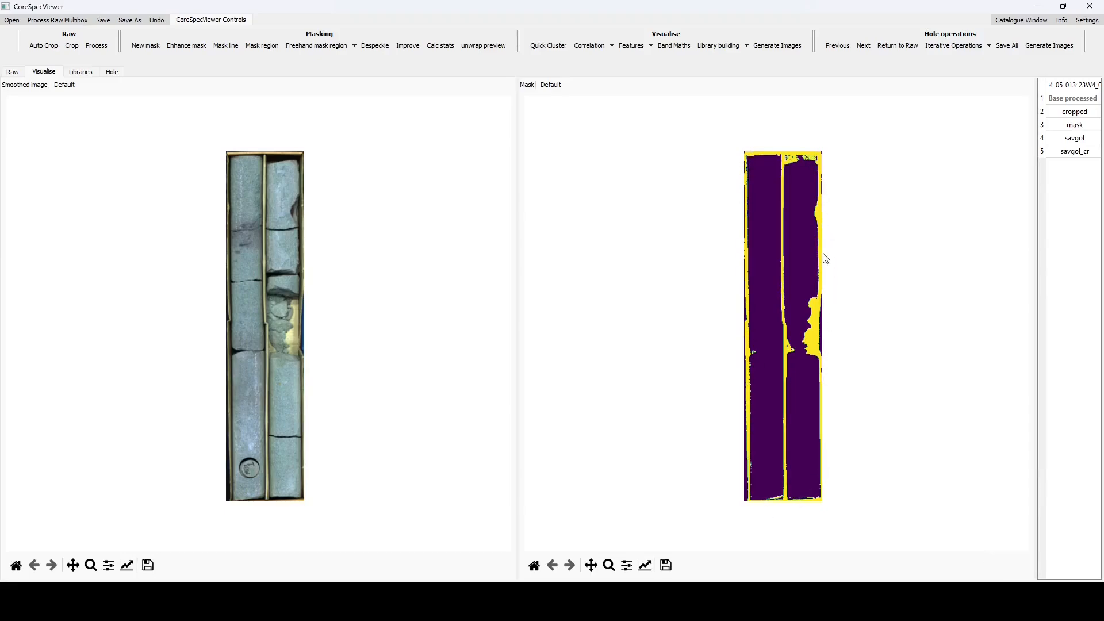
Step: Mask everything outside a freehand region traced along the outer edges of the core box
left_click(354, 46)
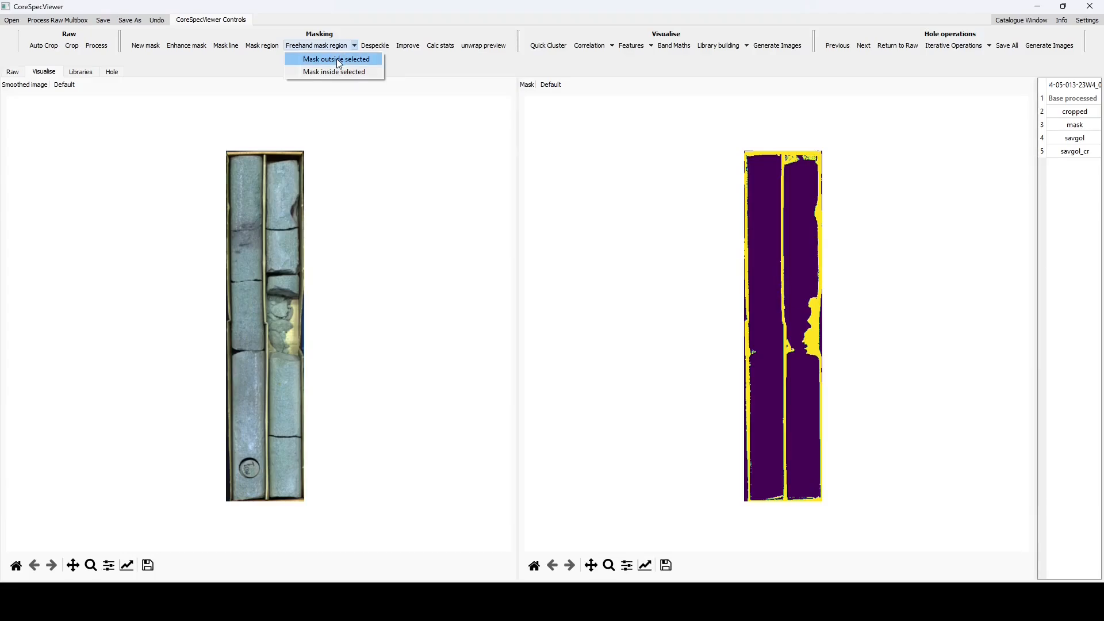
left_click(337, 58)
left_click(302, 154)
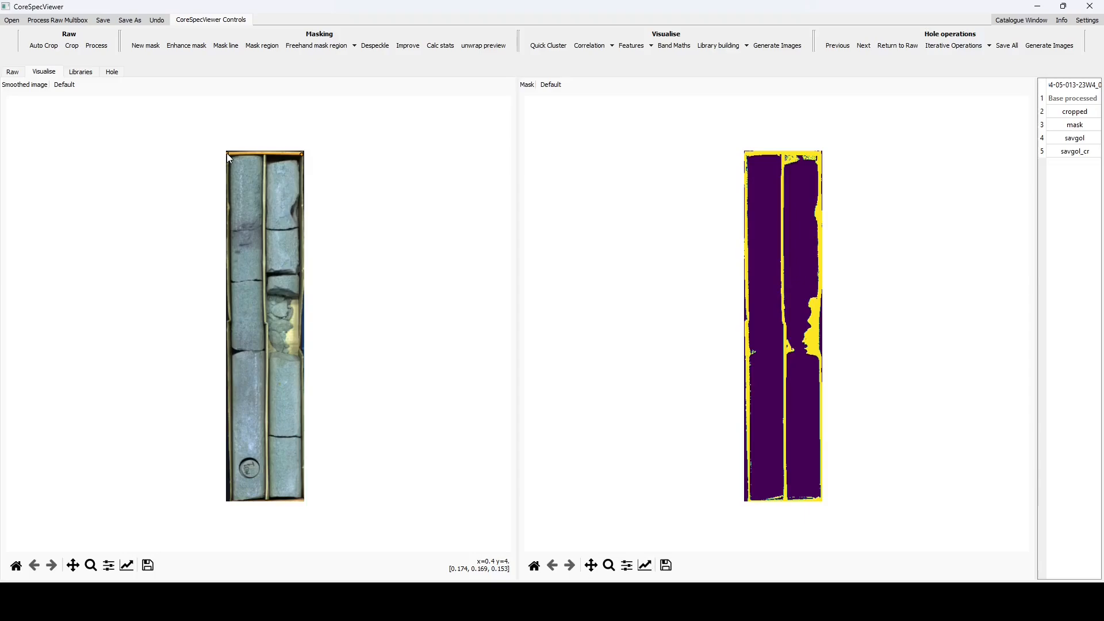
left_click(227, 154)
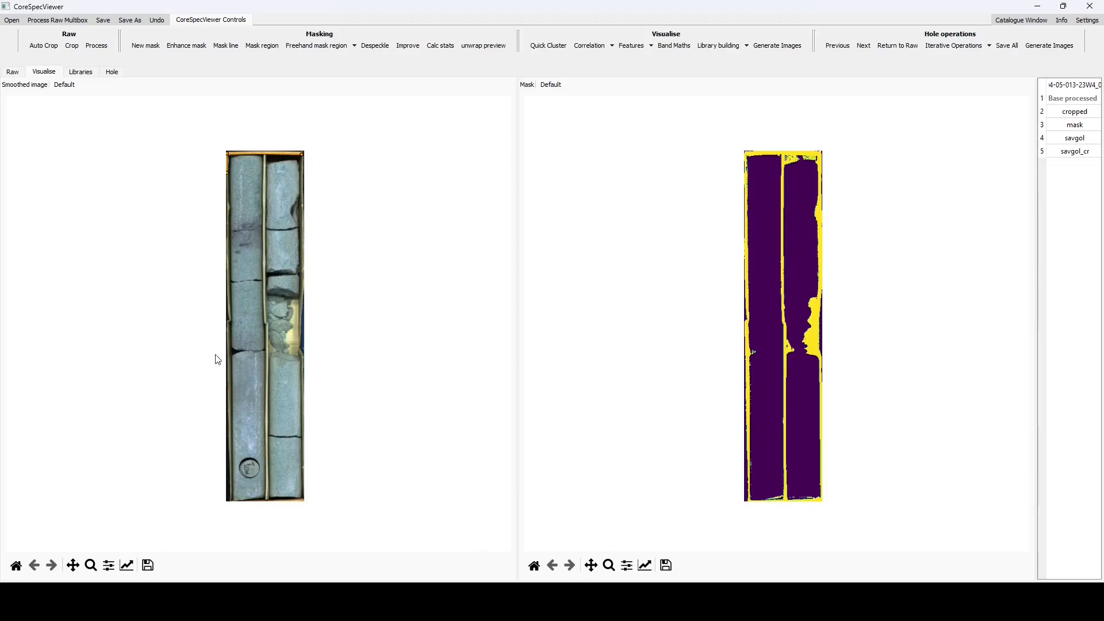
left_click(231, 502)
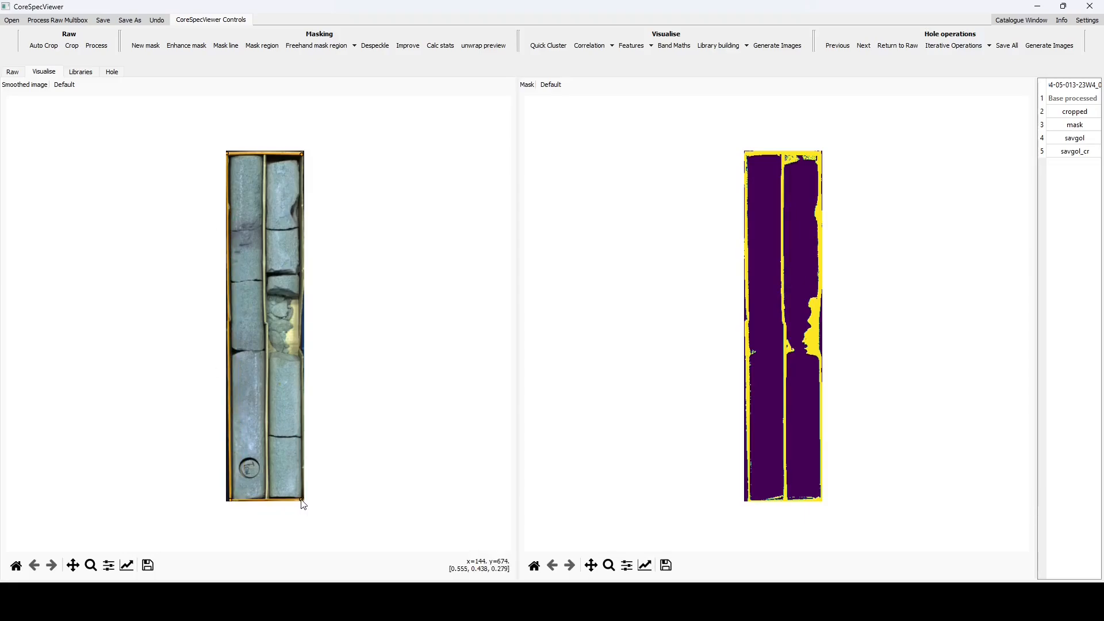
left_click(302, 501)
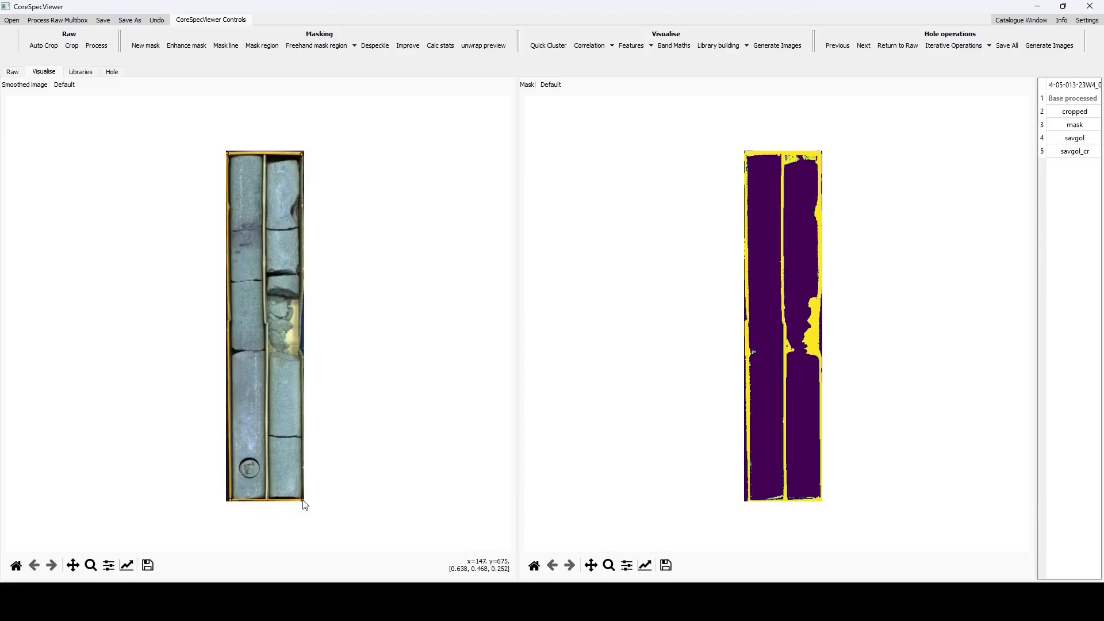
left_click(302, 353)
left_click(302, 300)
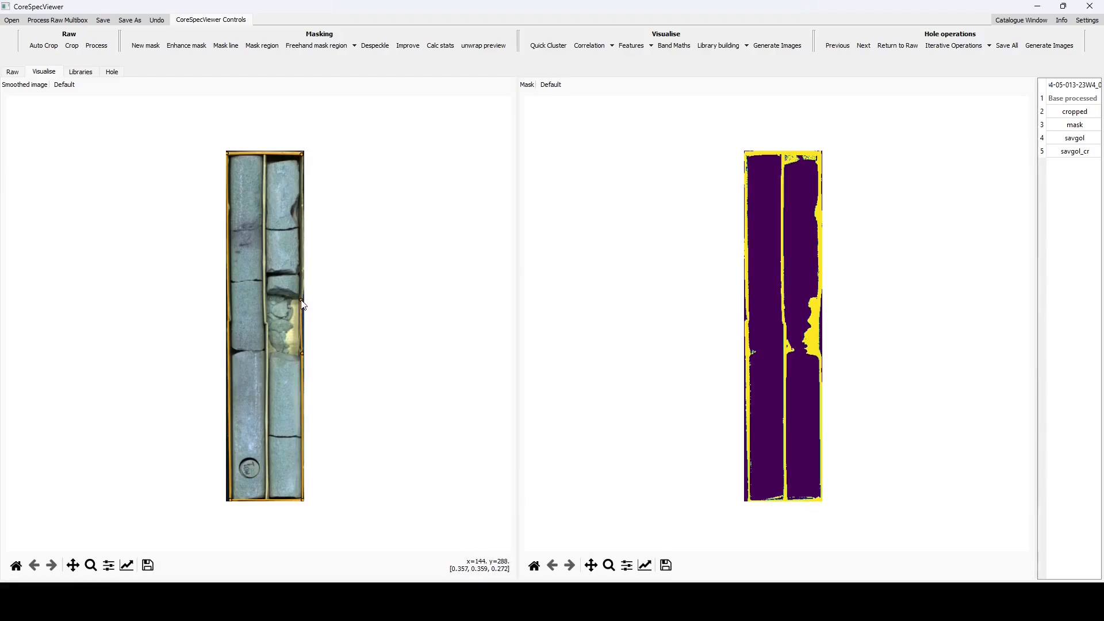
left_click(303, 153)
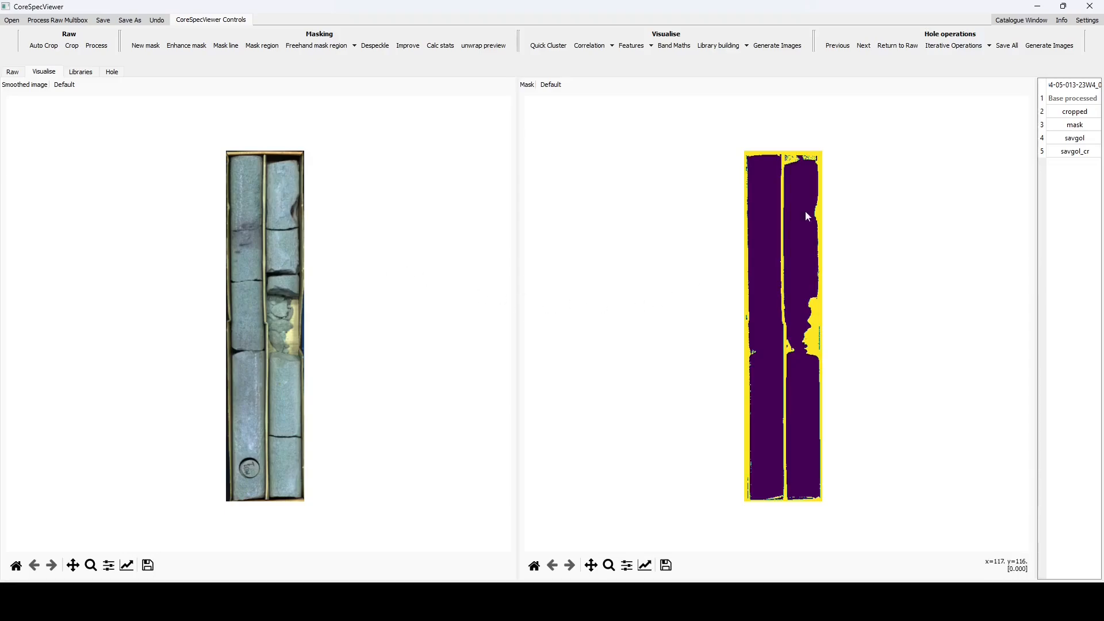
Step: Despeckle the mask to clean up the stray pixels above the second core column
left_click(610, 565)
left_click_drag(777, 172, 824, 153)
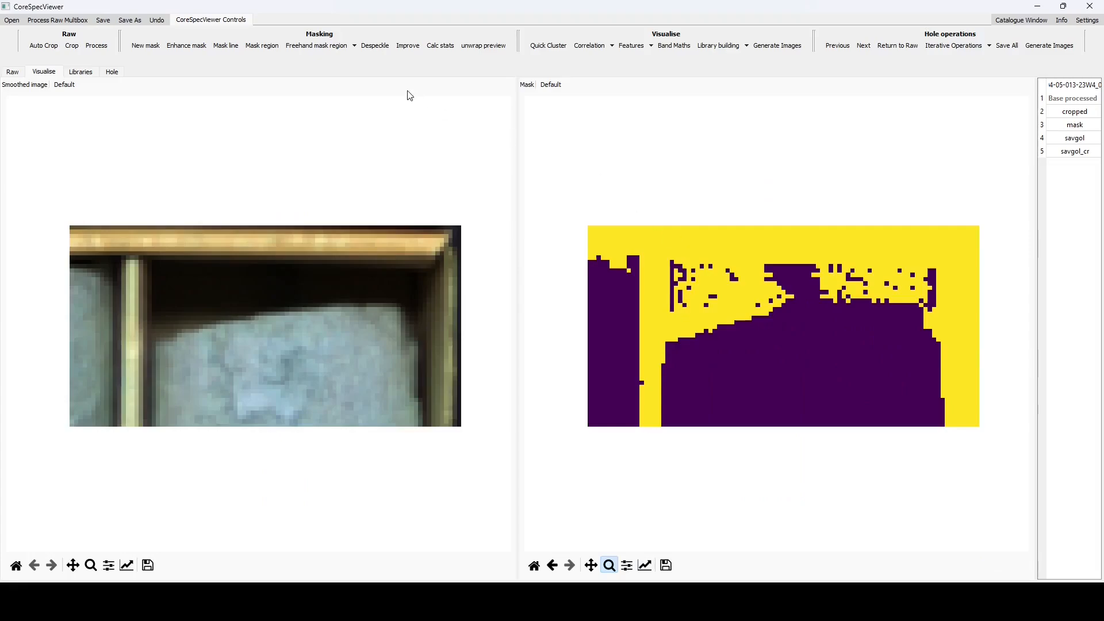
left_click(374, 46)
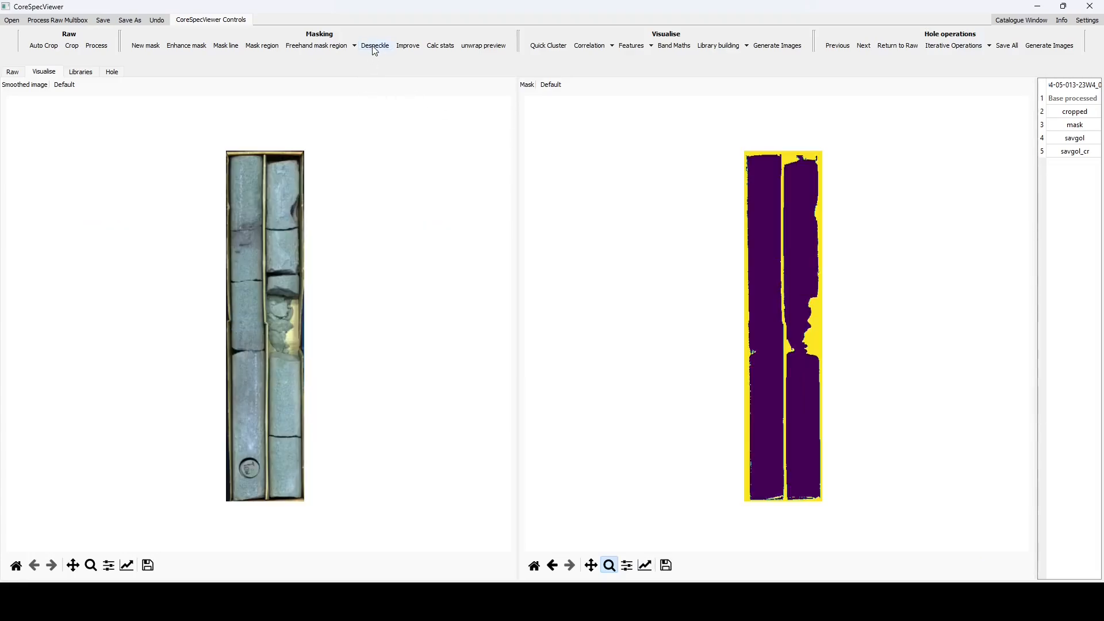
Step: Mask inside a freehand region covering the shadowed gap above and beside the upper end of the second core column
left_click_drag(772, 178, 823, 148)
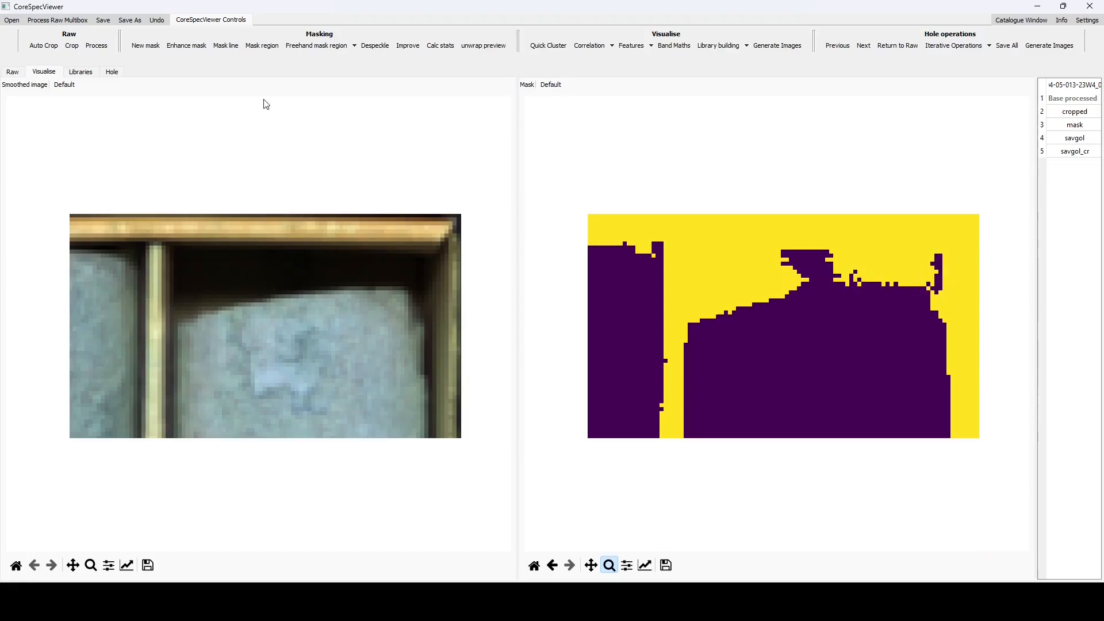
left_click(353, 47)
left_click(339, 74)
left_click(181, 323)
left_click(260, 298)
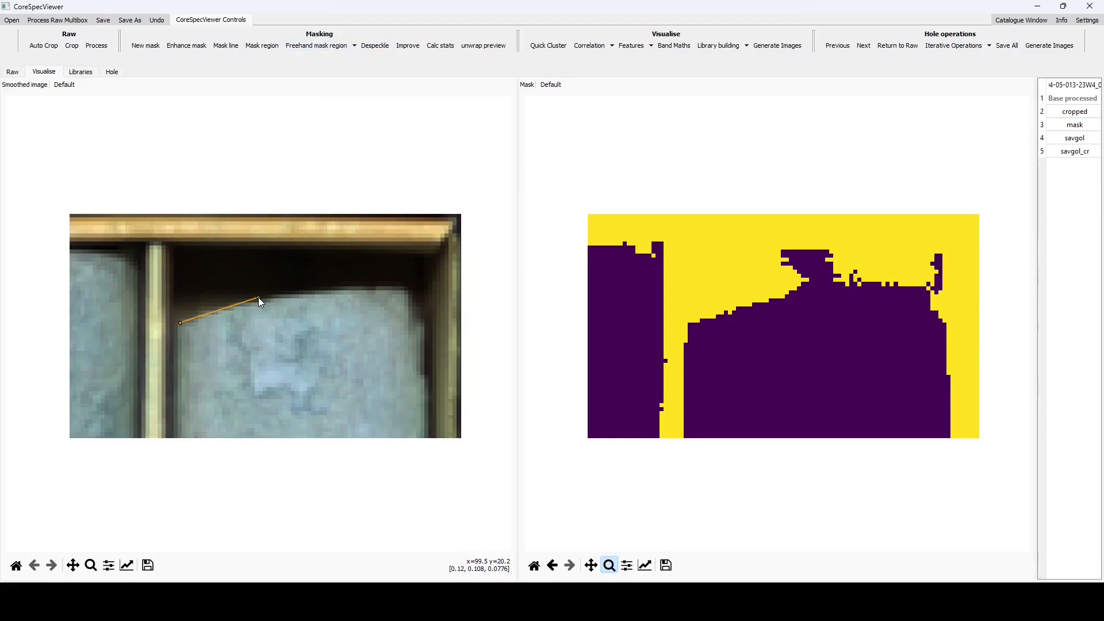
left_click(339, 282)
left_click(390, 282)
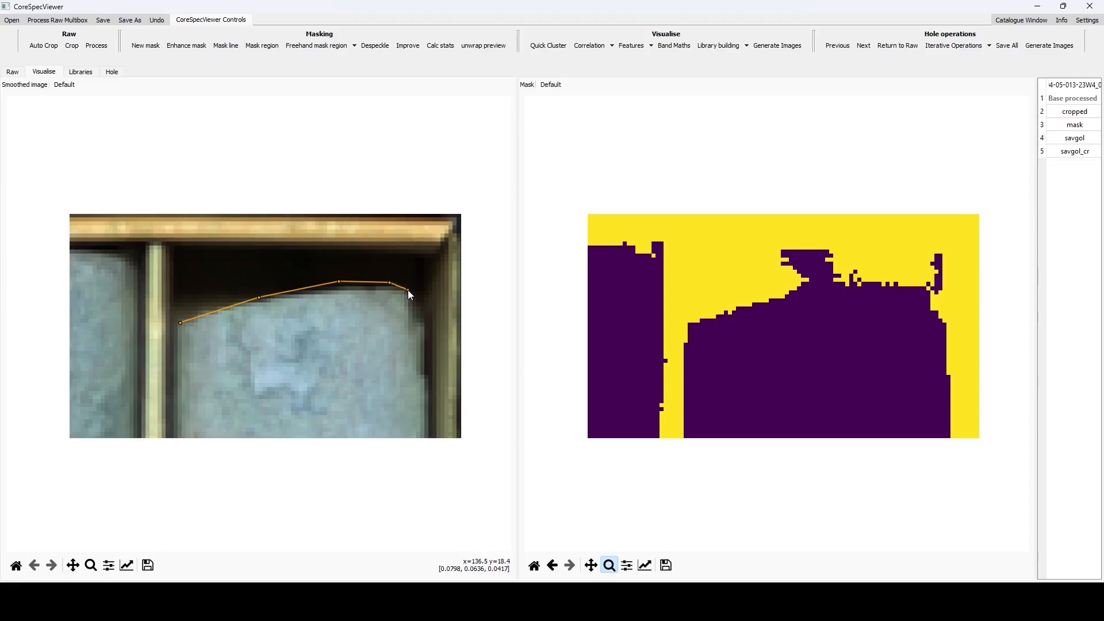
left_click(412, 292)
left_click(428, 317)
left_click(428, 366)
left_click(456, 353)
left_click(452, 218)
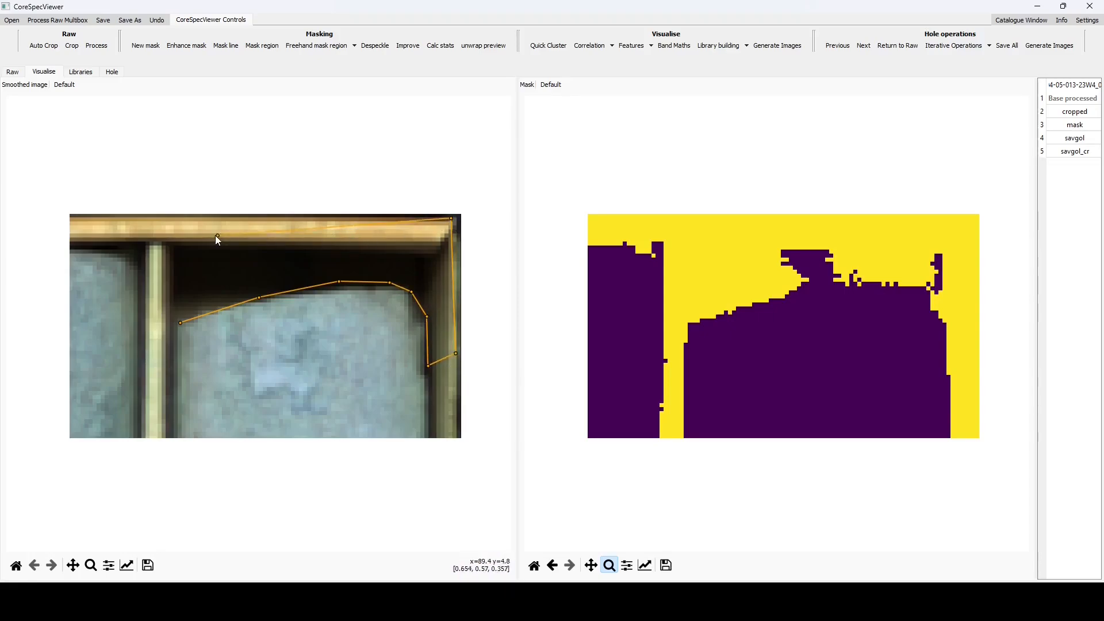
left_click(164, 225)
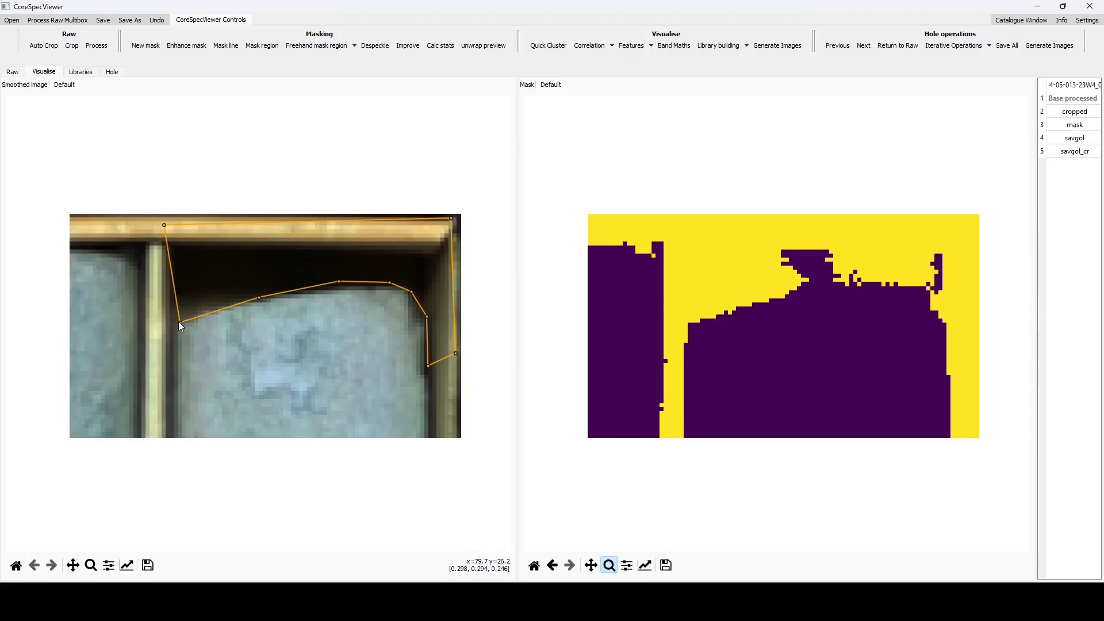
left_click(180, 323)
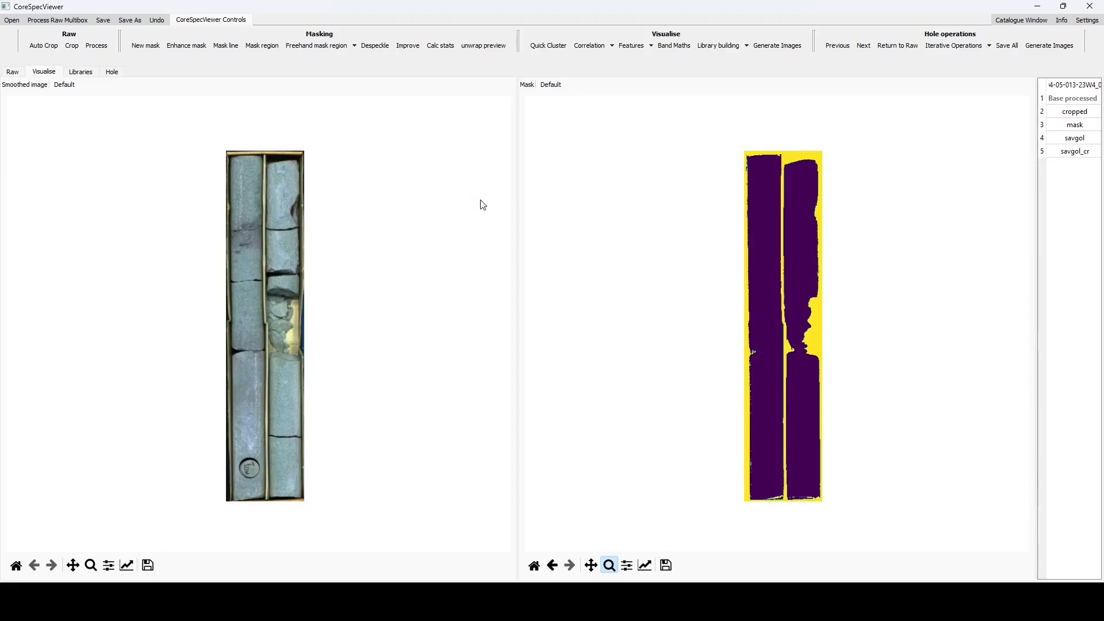
Step: Calculate the mask stats and generate the unwrap preview, opening the segments and Downhole image products
left_click(439, 47)
double_click(1074, 166)
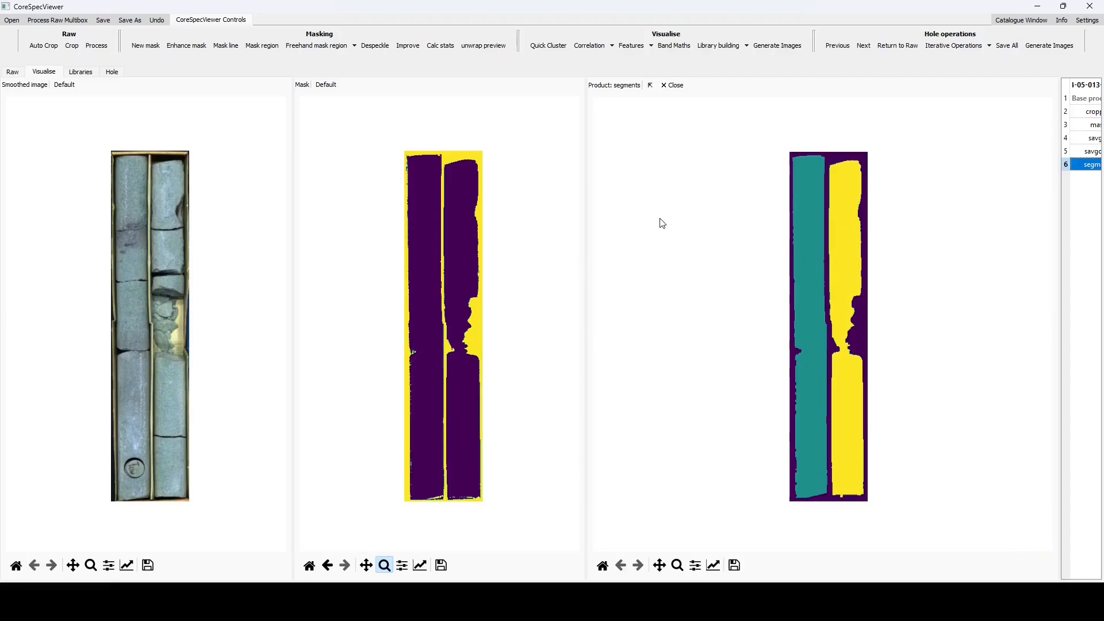
left_click(482, 46)
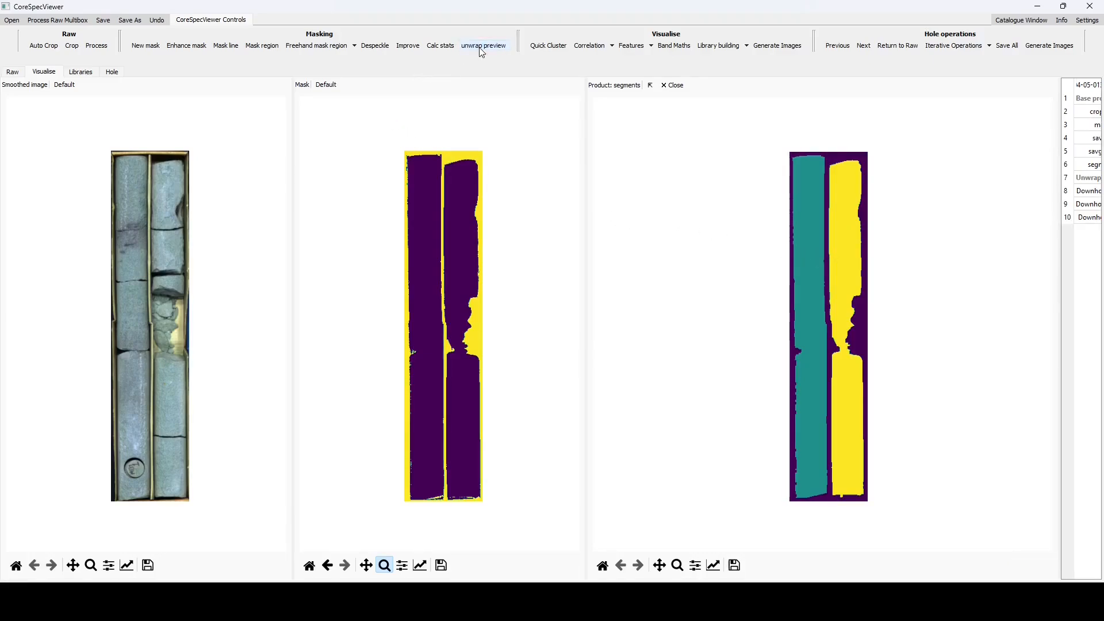
left_click(1090, 192)
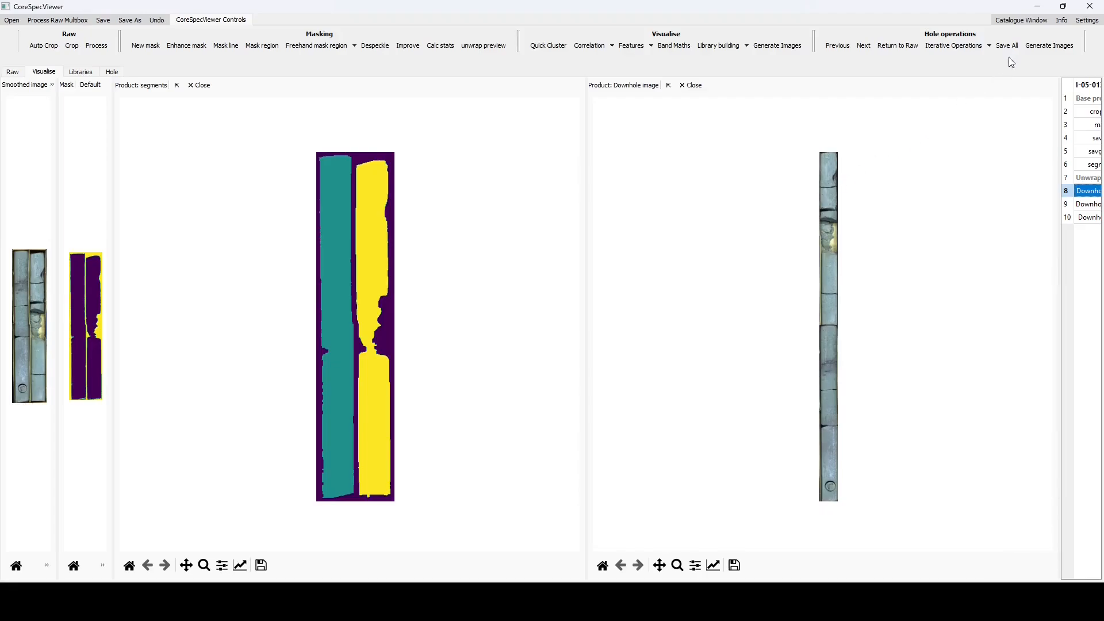
Step: Look up the core depth start and core depth stop entries in the scan's metadata table, and close it
left_click(1061, 21)
scroll(567, 250, "down", 1)
scroll(511, 327, "down", 6)
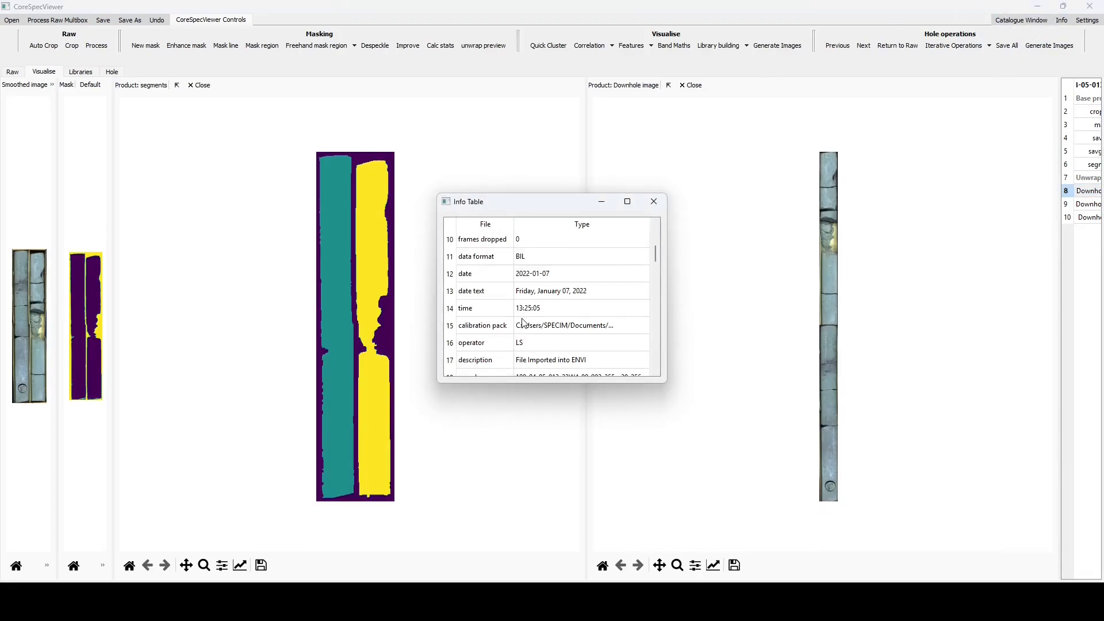
left_click(469, 331)
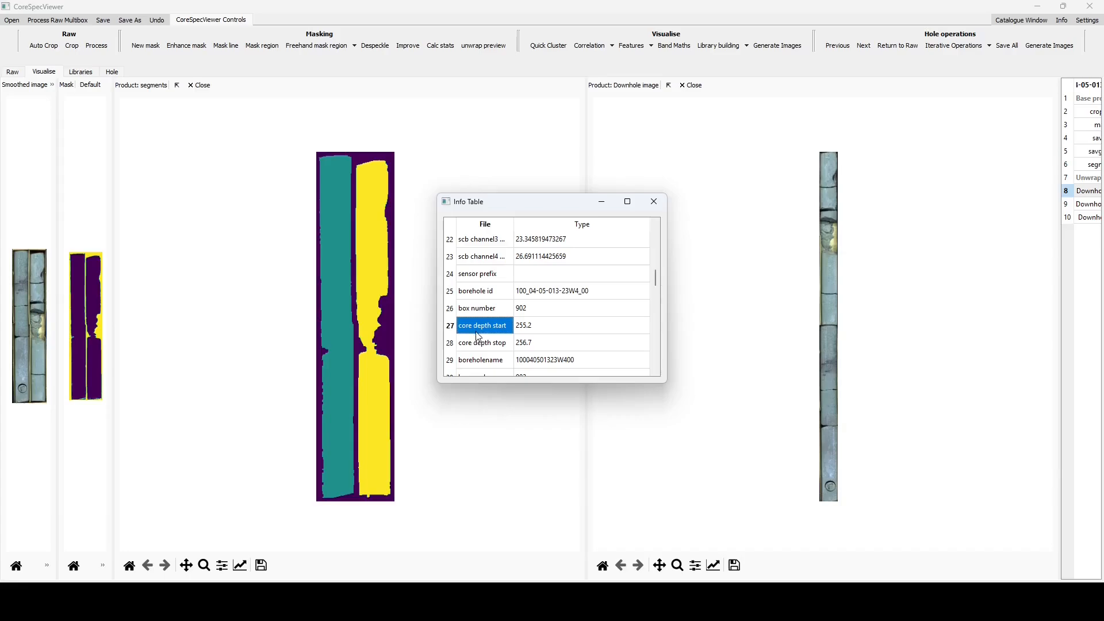
left_click(485, 347)
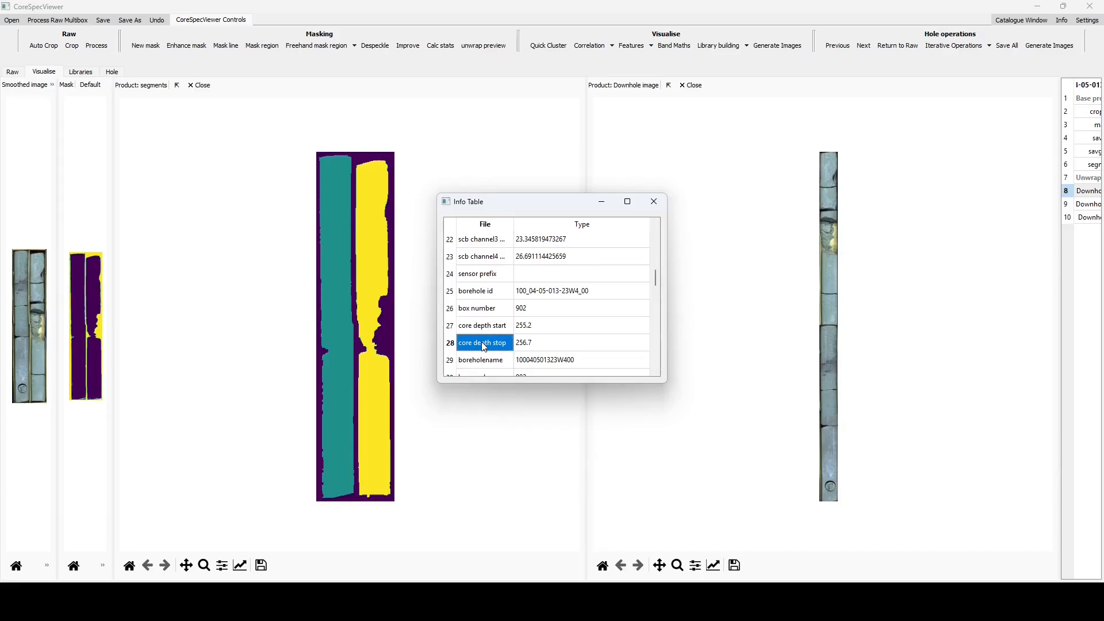
left_click(659, 204)
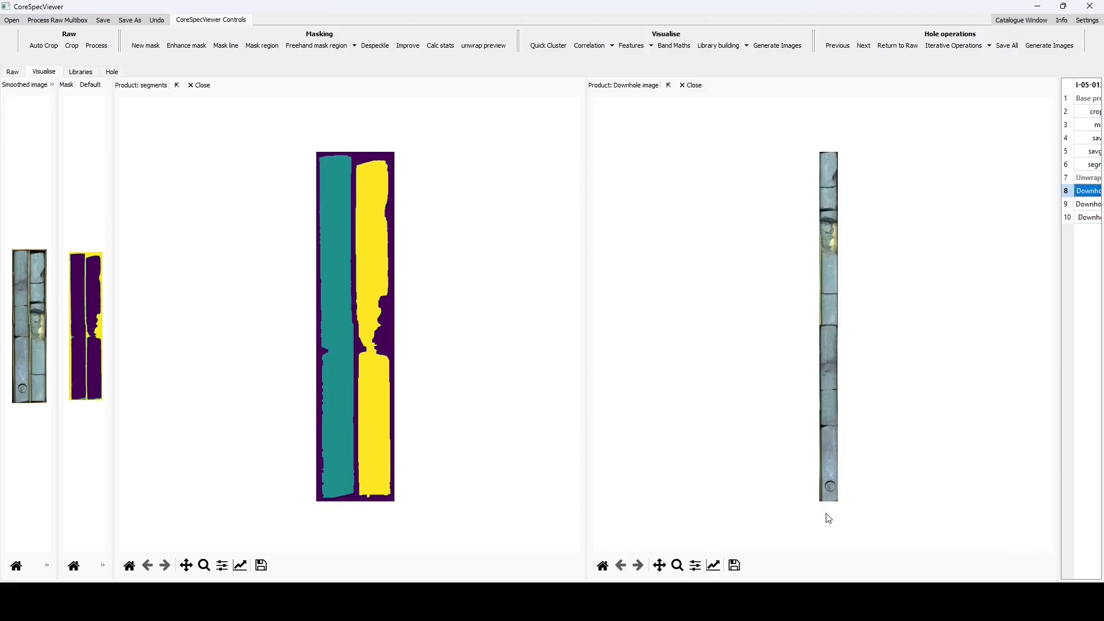
Step: Close the segments and Downhole image views, and save the dataset with its changes committed into the Raw_for_masking folder
left_click(693, 85)
left_click(672, 85)
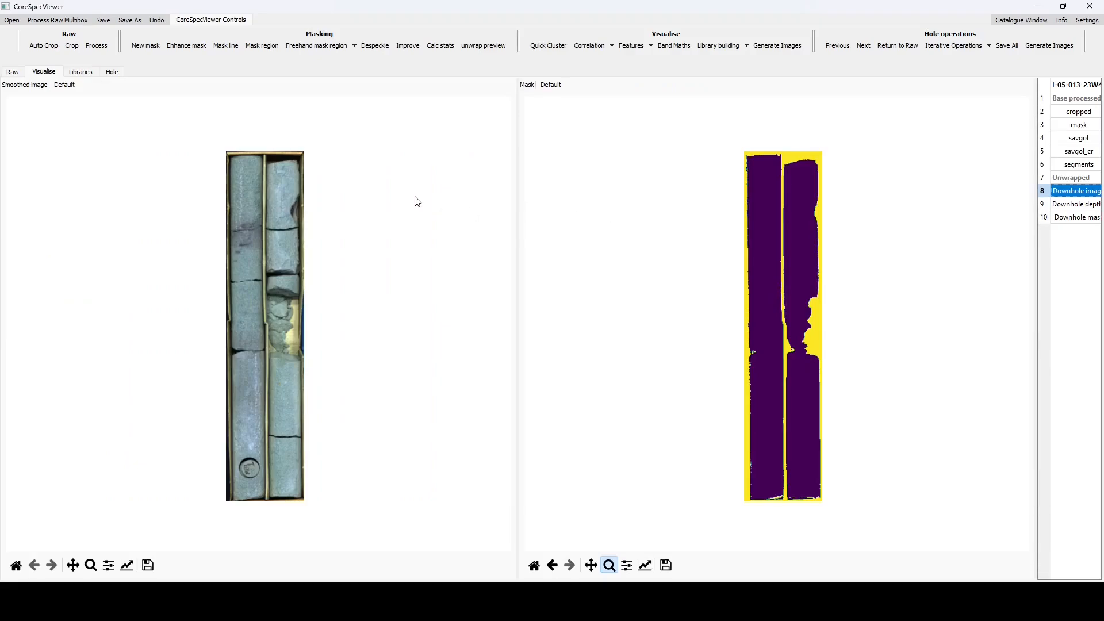
left_click(103, 20)
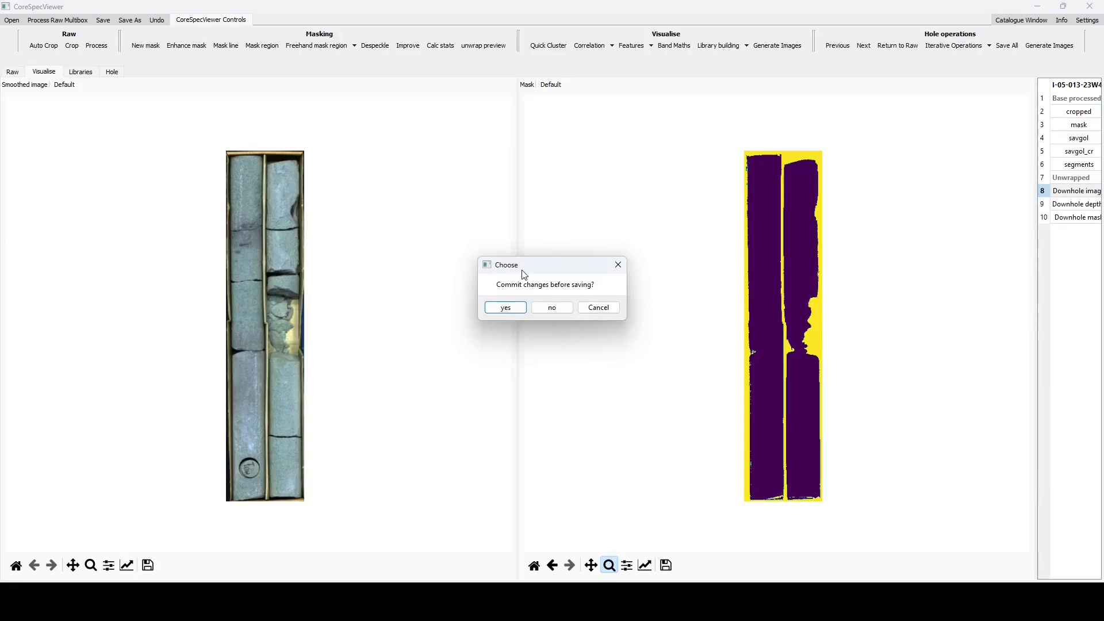
left_click_drag(500, 266, 497, 191)
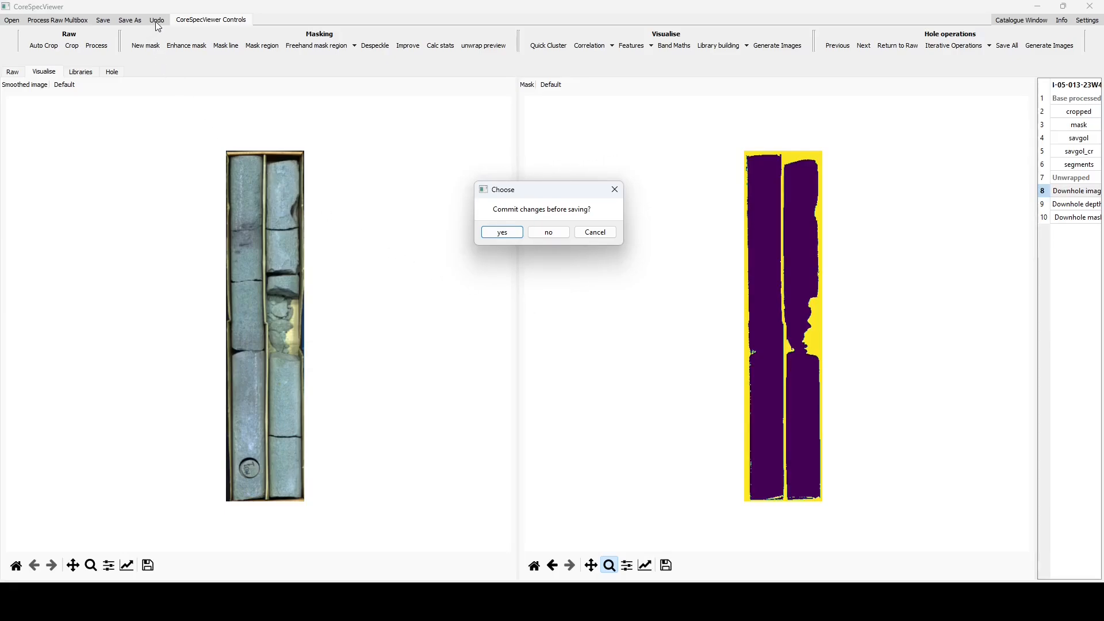
left_click(505, 233)
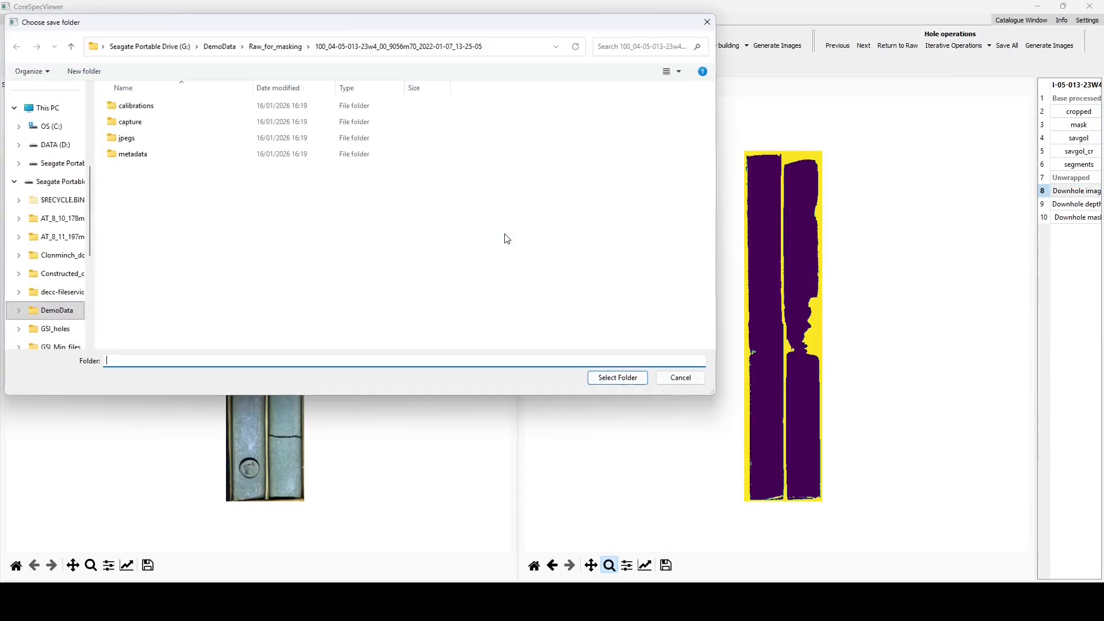
left_click(274, 47)
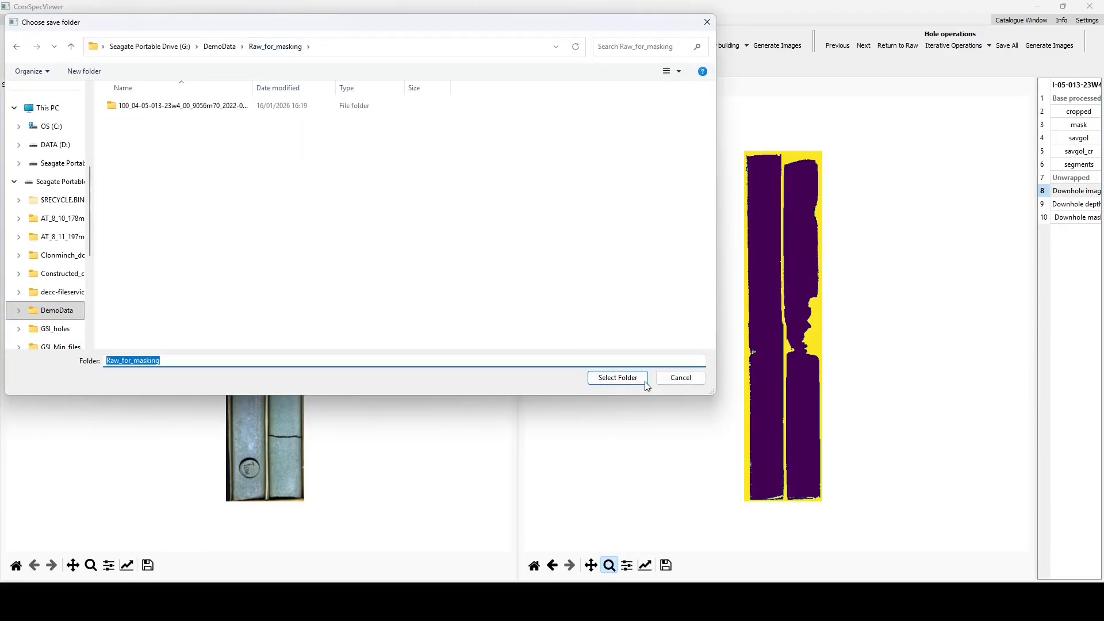
left_click(607, 379)
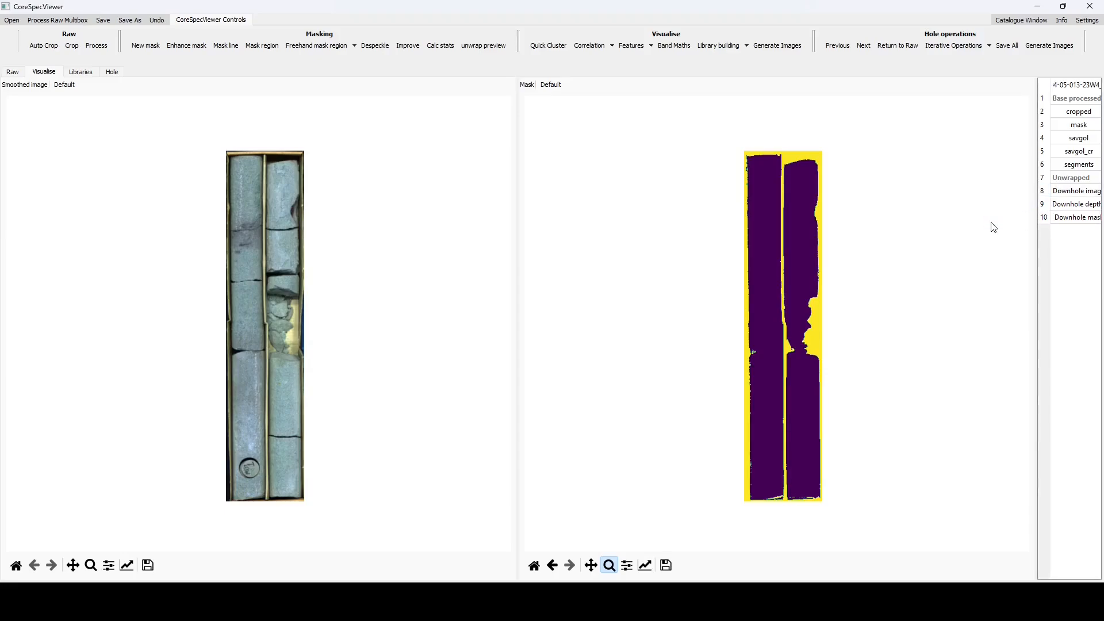
left_click_drag(1037, 202, 954, 209)
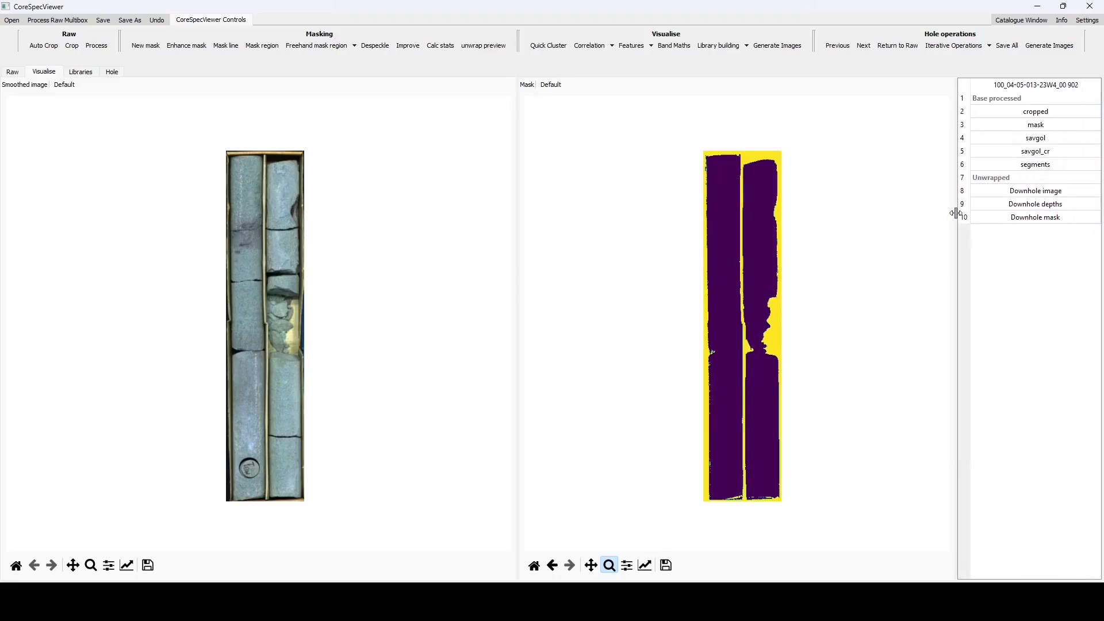